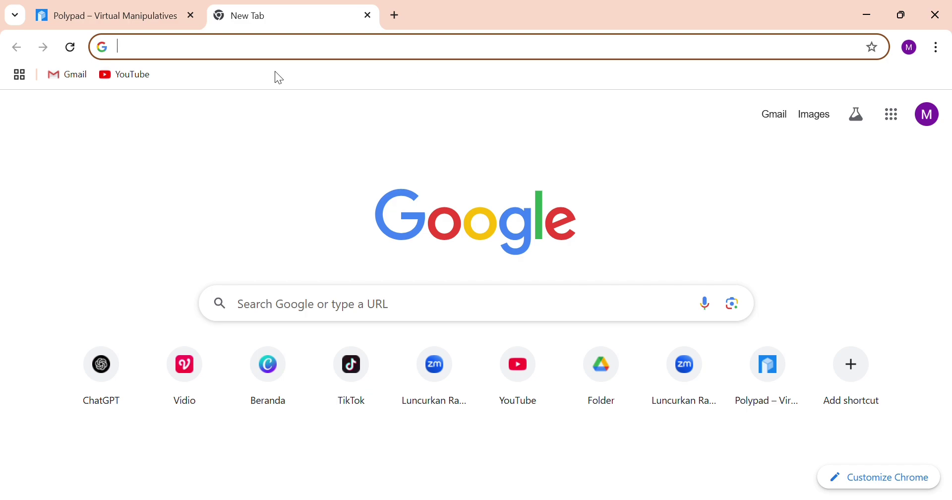
pyautogui.write('https://polypad.amplify.com/p#solids')
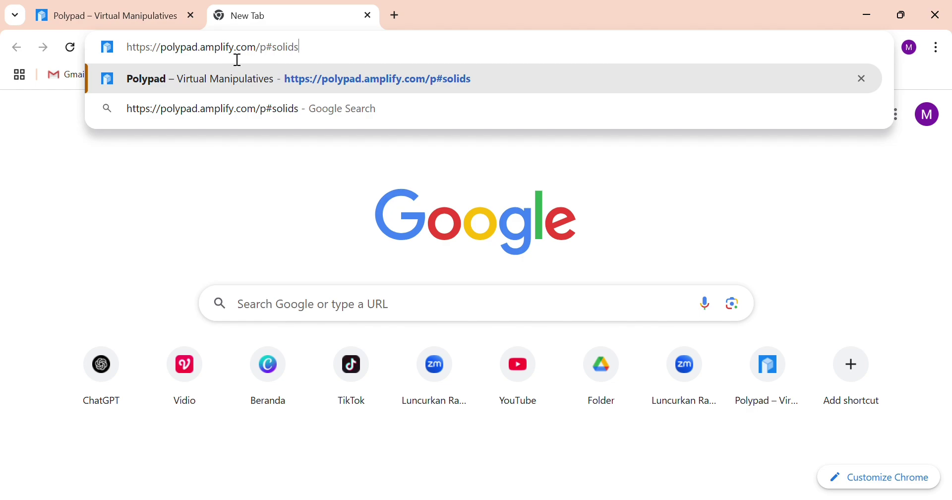
pyautogui.press('Return')
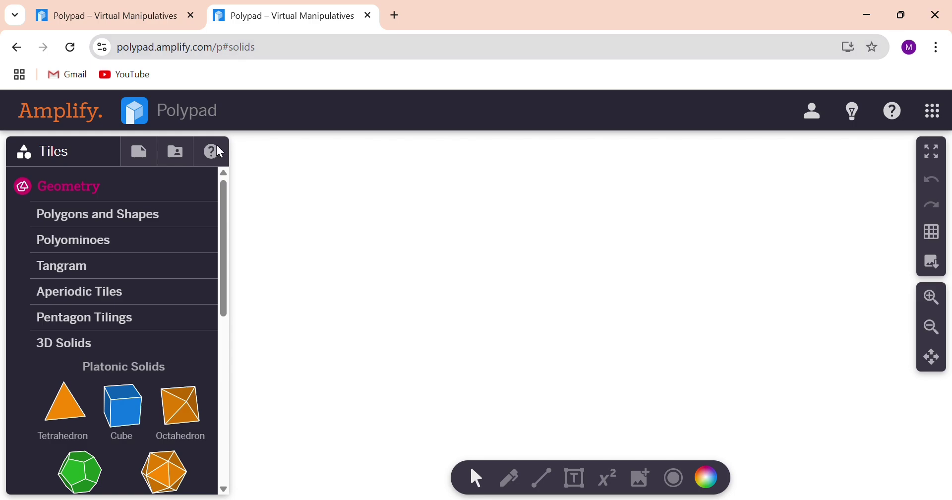
pyautogui.scroll(-3, 158, 298)
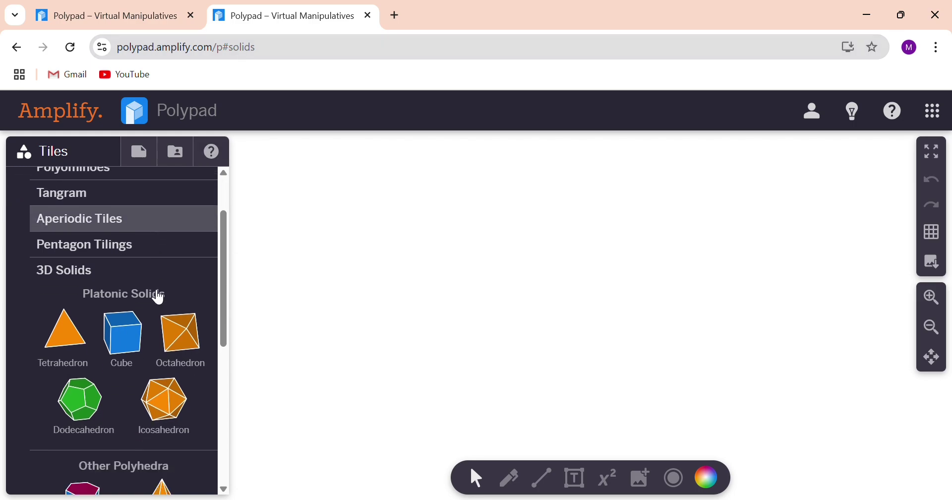
pyautogui.scroll(3, 151, 296)
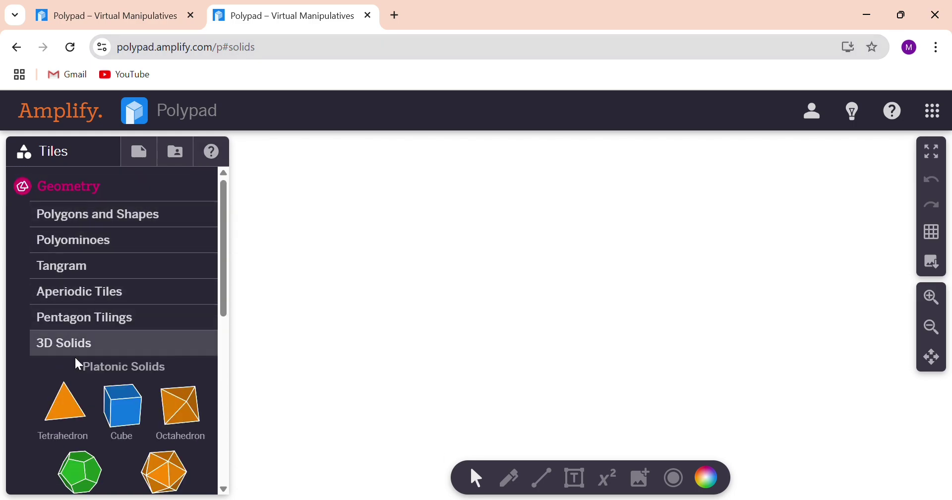
pyautogui.click(128, 410)
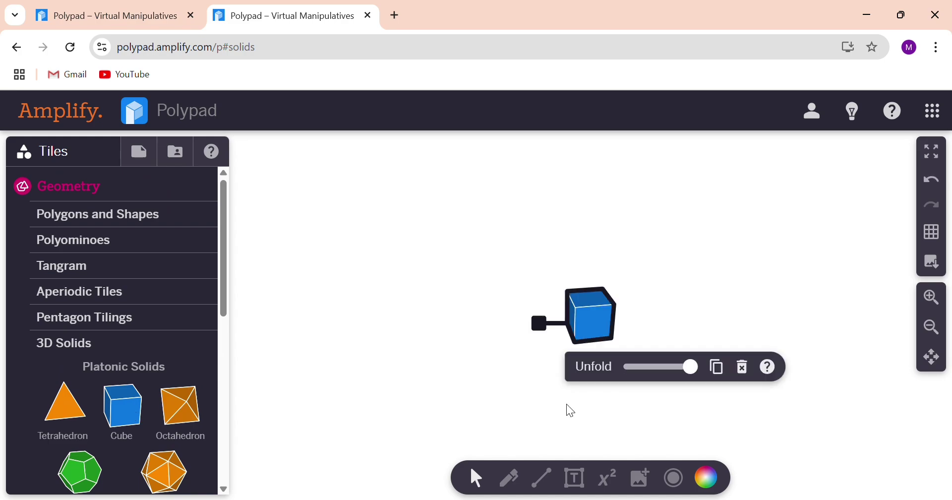
# Rotate the blue cube in 3D so that different faces turn to the front.
pyautogui.moveTo(672, 368); pyautogui.dragTo(693, 368)
pyautogui.moveTo(593, 329); pyautogui.dragTo(706, 277)
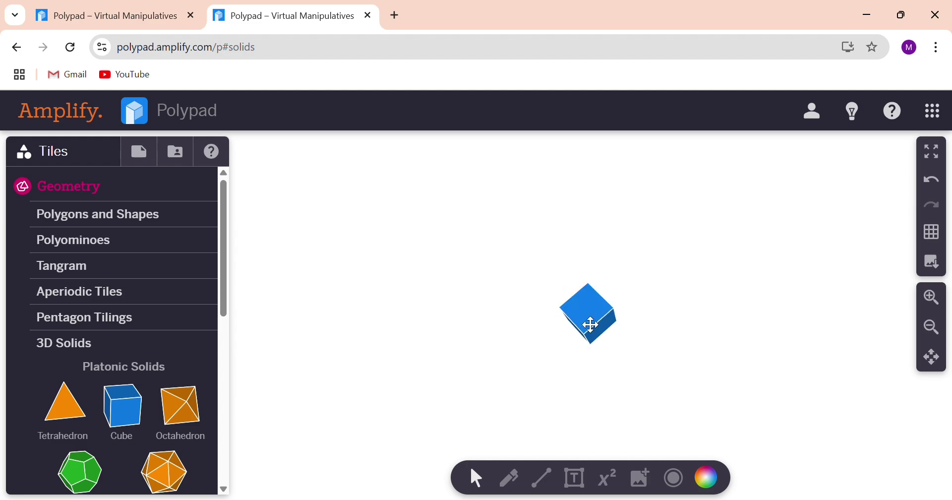
pyautogui.moveTo(591, 323); pyautogui.dragTo(658, 352)
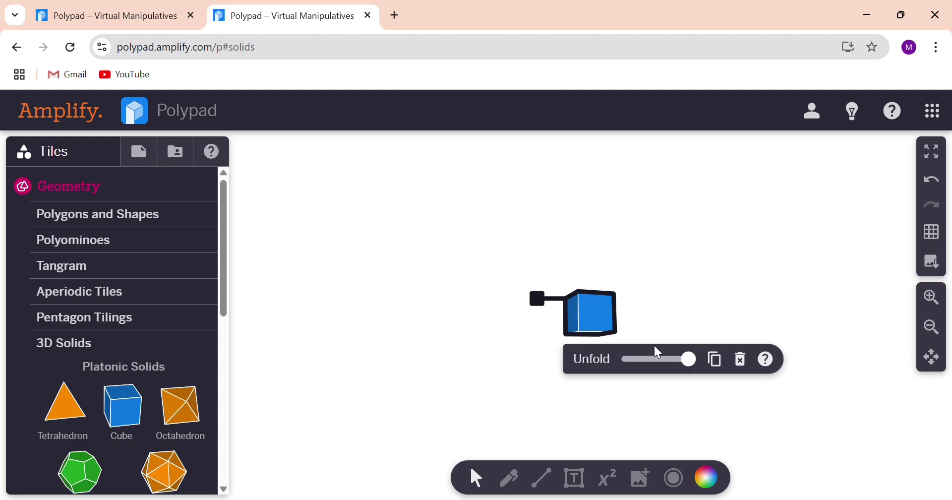
# Add a blue square from Polygons and Shapes and place it to the upper left of the cube.
pyautogui.click(124, 217)
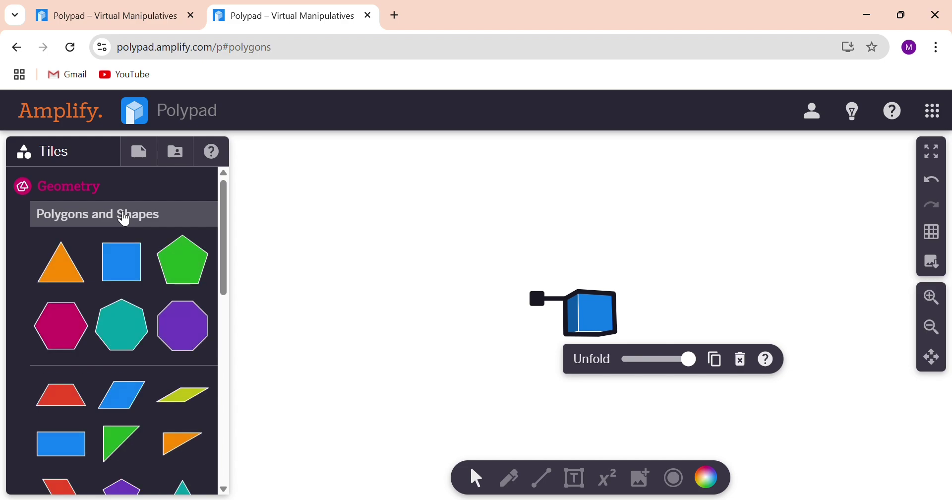
pyautogui.click(132, 263)
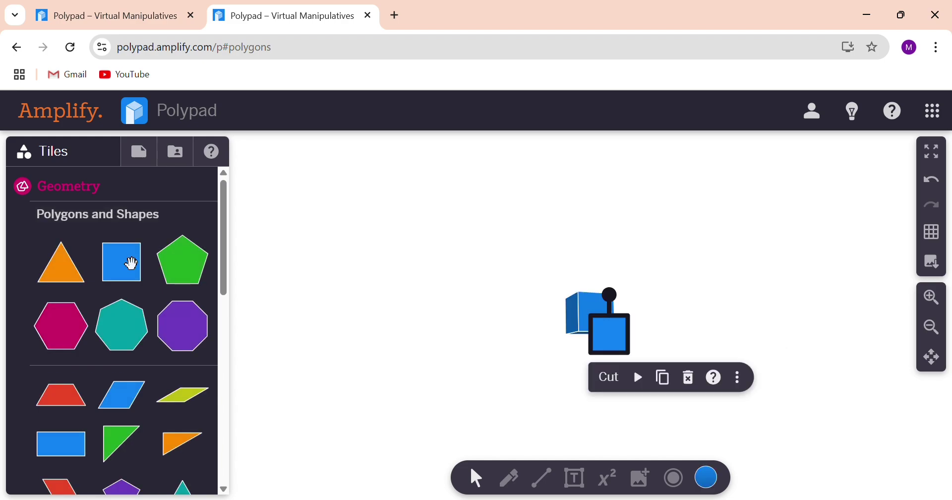
pyautogui.moveTo(602, 334); pyautogui.dragTo(418, 269)
pyautogui.click(465, 270)
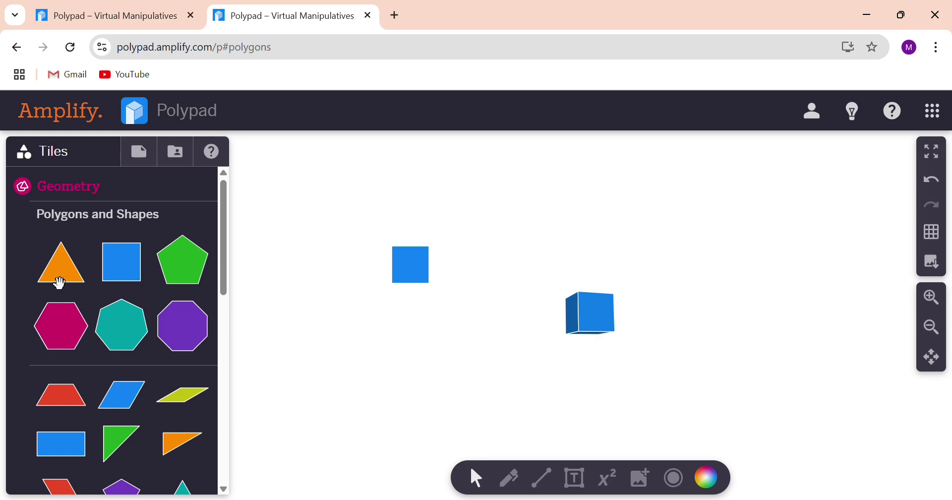
pyautogui.scroll(-1, 95, 404)
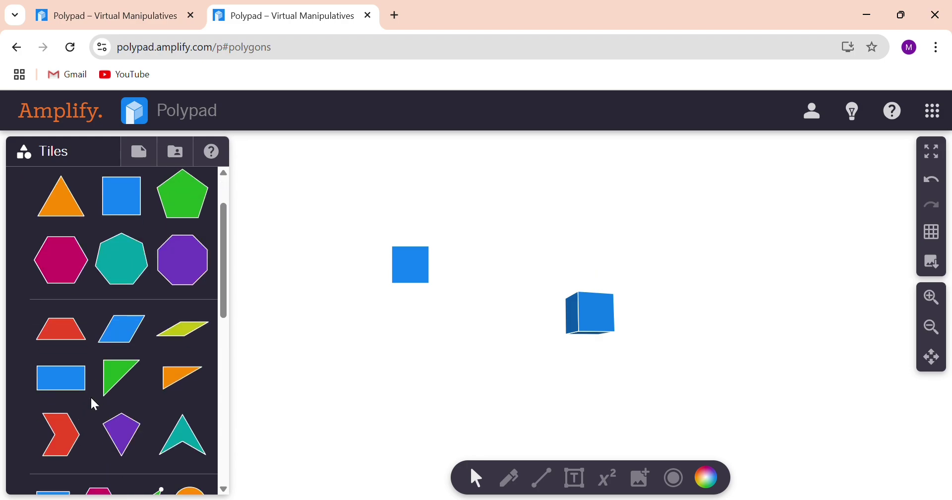
pyautogui.scroll(-1, 91, 397)
pyautogui.scroll(-2, 140, 331)
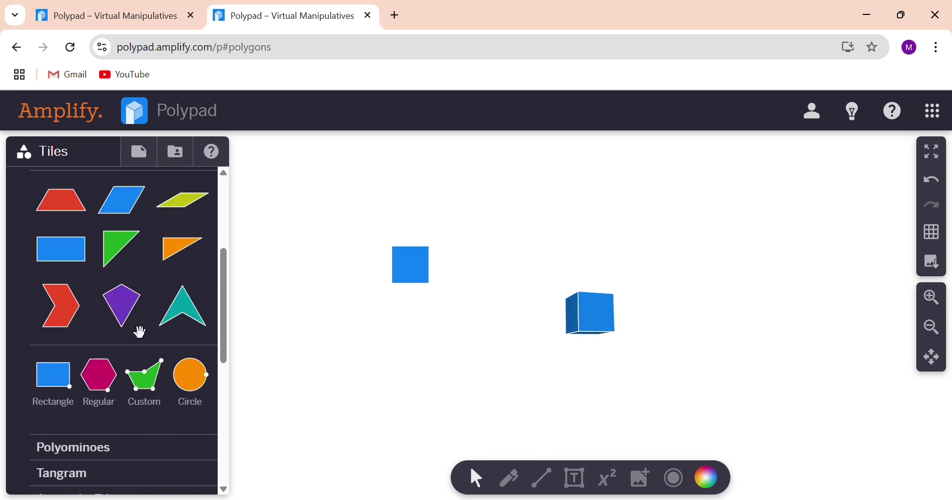
pyautogui.scroll(3, 187, 330)
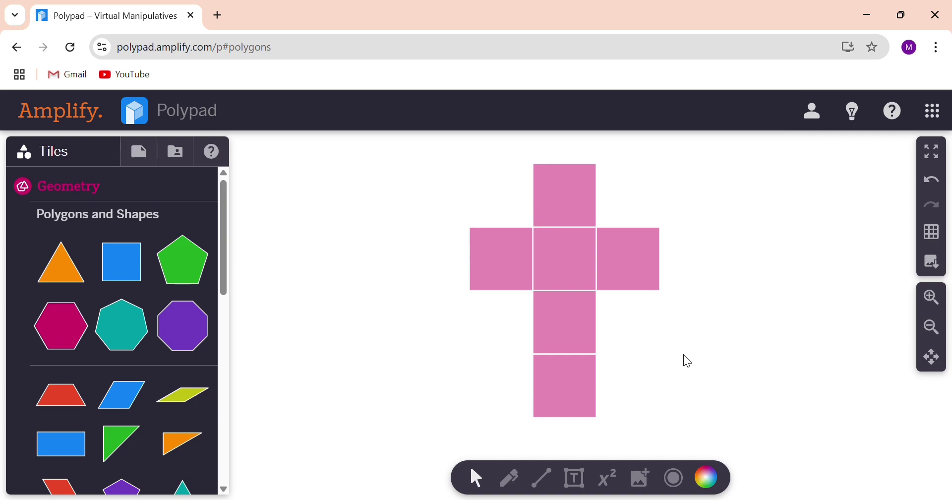
# Fold the pink cross-shaped net completely into a cube and tilt the cube slightly.
pyautogui.click(607, 269)
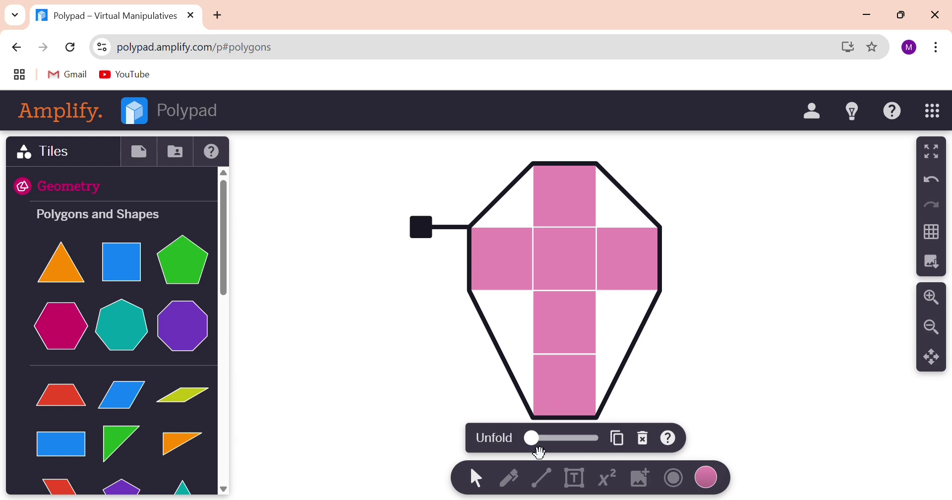
pyautogui.moveTo(536, 448); pyautogui.dragTo(609, 446)
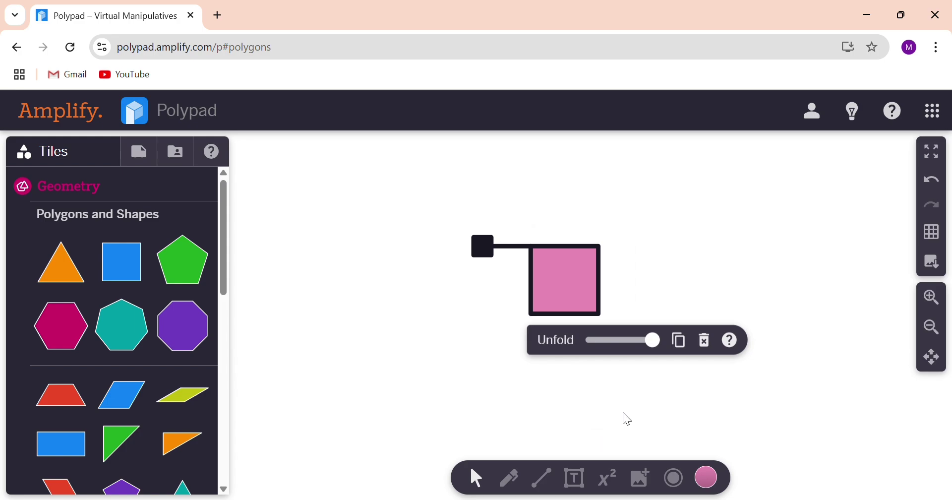
pyautogui.click(638, 301)
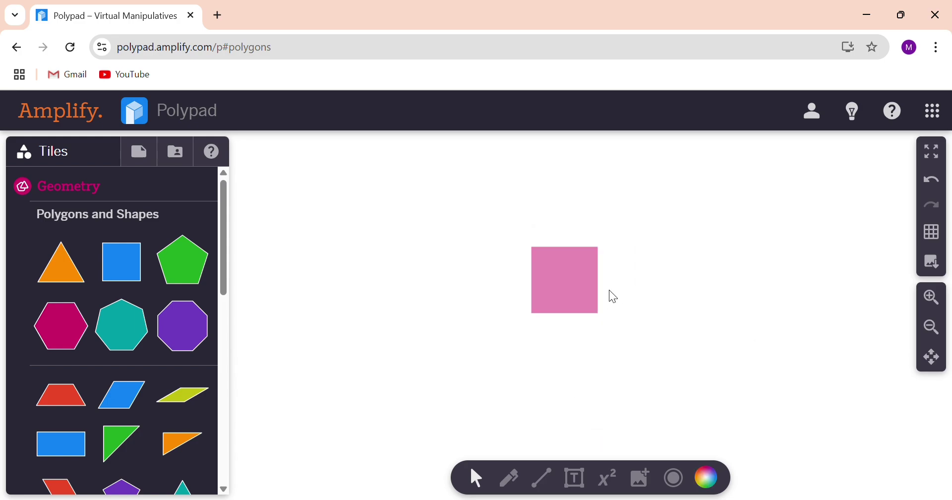
pyautogui.click(587, 293)
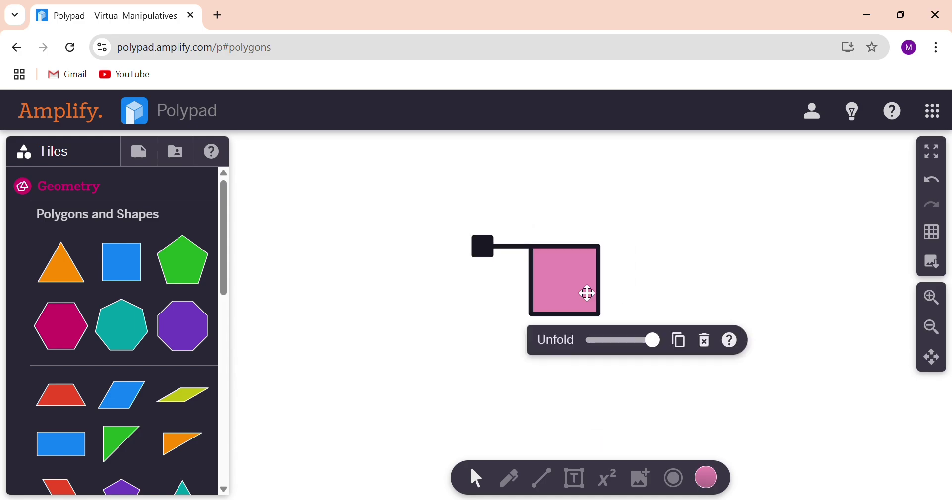
pyautogui.click(716, 270)
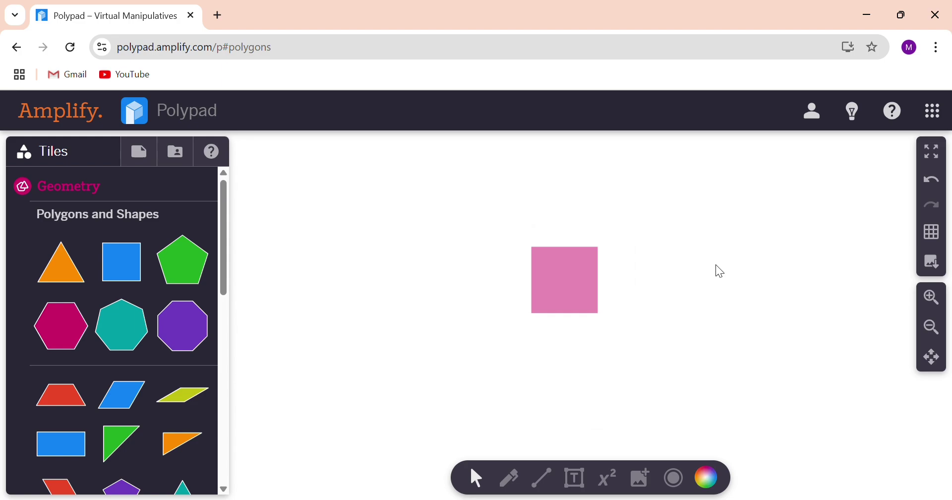
pyautogui.moveTo(595, 305); pyautogui.dragTo(564, 311)
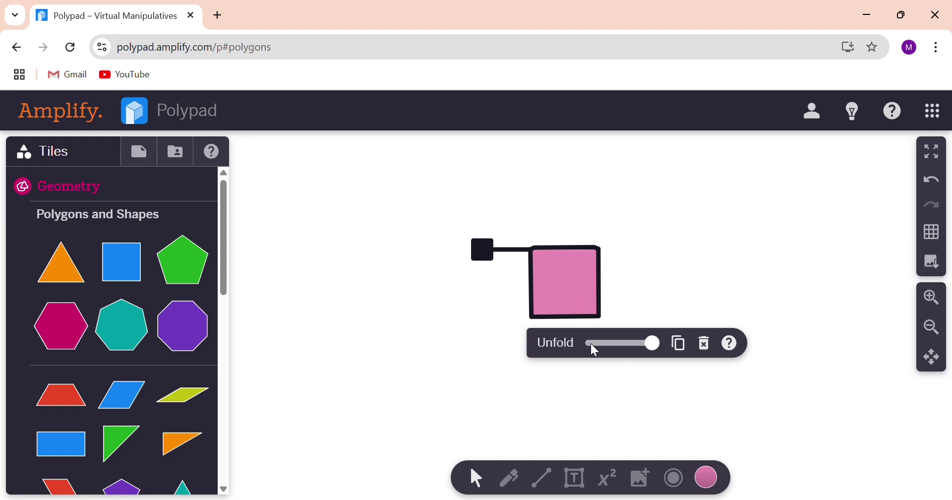
# Unfold the pink cube gradually into its net, turning the partly opened shape slightly along the way.
pyautogui.moveTo(663, 351); pyautogui.dragTo(633, 350)
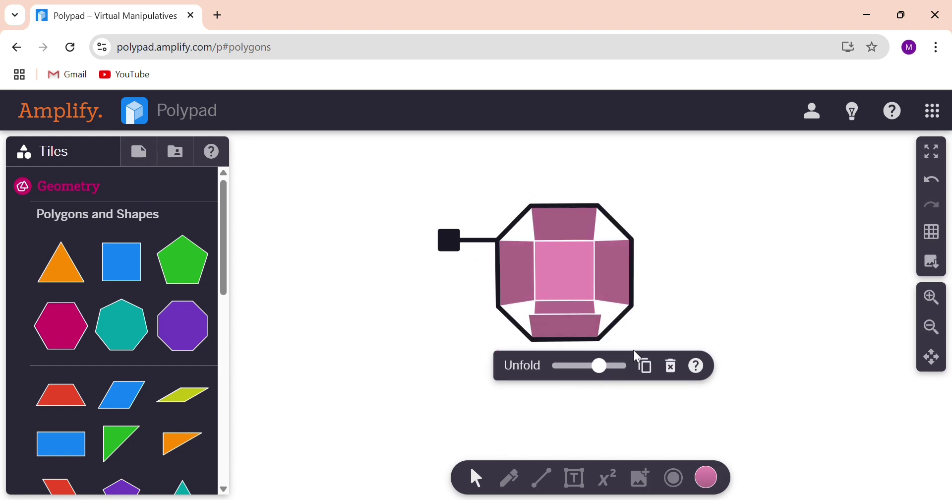
pyautogui.click(665, 323)
pyautogui.click(570, 284)
pyautogui.click(647, 279)
pyautogui.moveTo(611, 278)
pyautogui.mouseDown()
pyautogui.moveTo(548, 275)
pyautogui.moveTo(534, 258)
pyautogui.moveTo(594, 216)
pyautogui.moveTo(623, 234)
pyautogui.moveTo(654, 234)
pyautogui.moveTo(615, 246)
pyautogui.moveTo(533, 236)
pyautogui.moveTo(563, 402)
pyautogui.moveTo(557, 430)
pyautogui.moveTo(521, 441)
pyautogui.moveTo(559, 436)
pyautogui.moveTo(598, 268)
pyautogui.mouseUp()
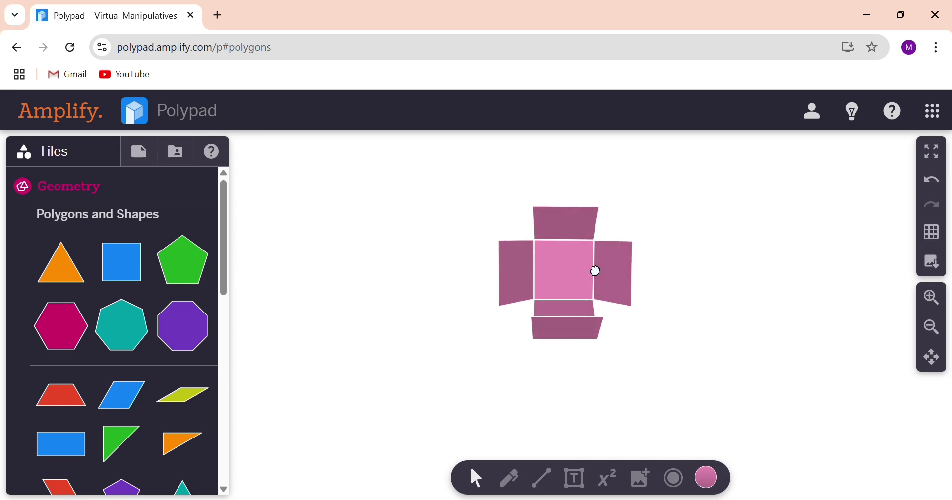
pyautogui.click(596, 269)
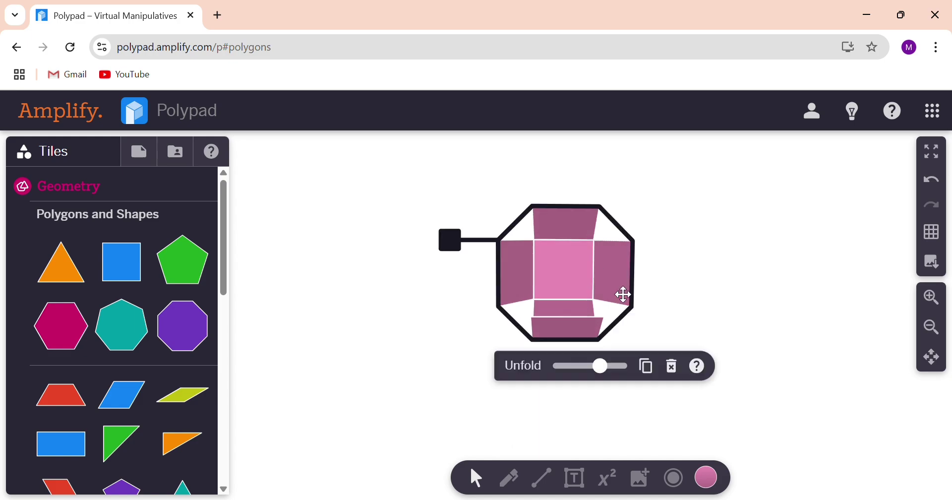
pyautogui.moveTo(612, 372); pyautogui.dragTo(558, 377)
pyautogui.click(725, 290)
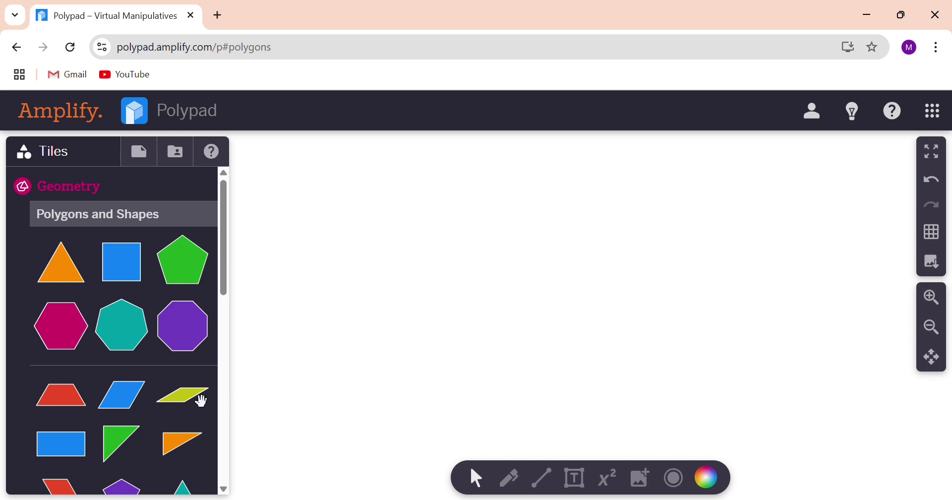
# Add a rectangle tile, place it in the upper middle of the canvas and colour it light pink.
pyautogui.click(64, 449)
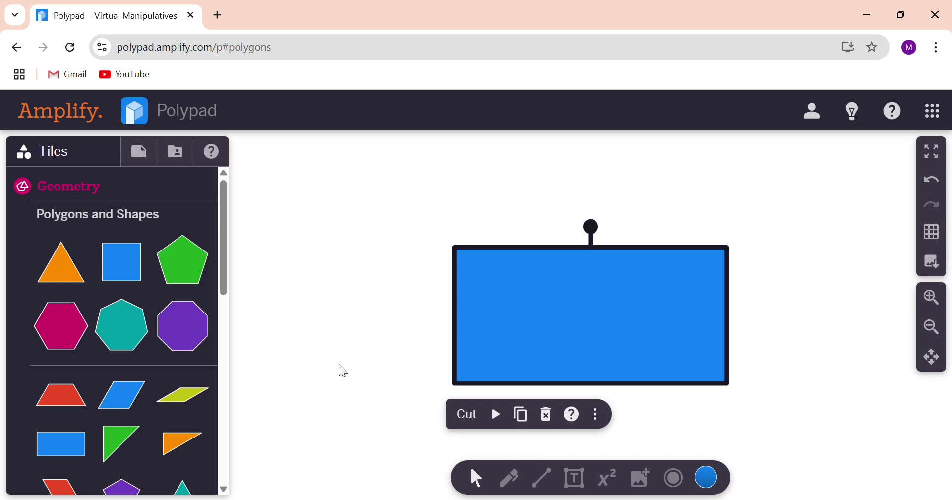
pyautogui.click(938, 328)
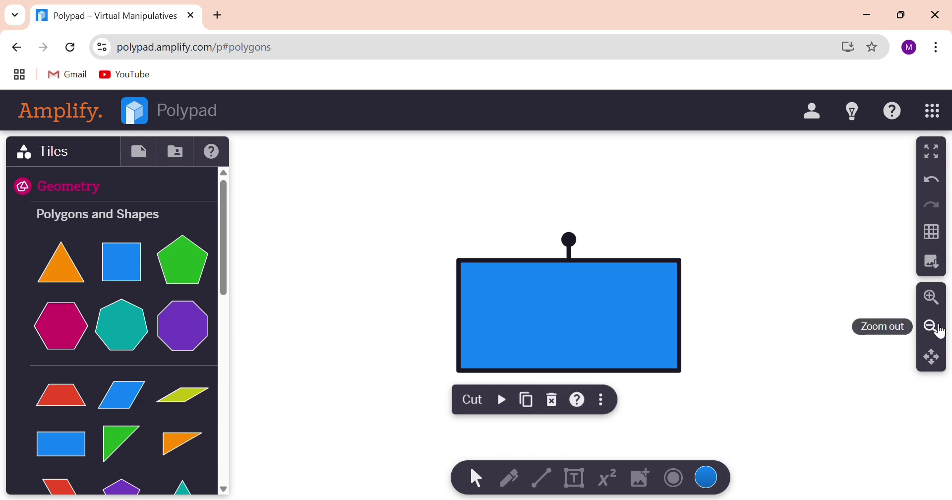
pyautogui.moveTo(532, 332); pyautogui.dragTo(565, 228)
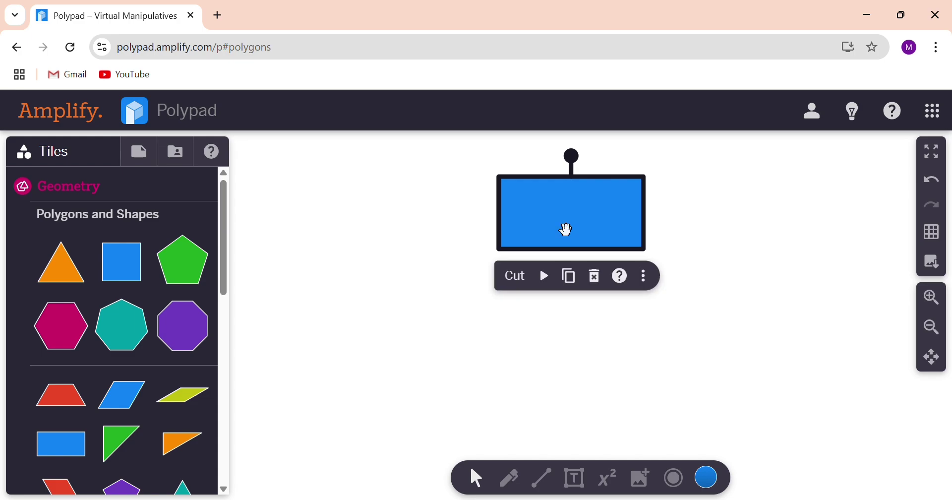
pyautogui.click(710, 478)
pyautogui.click(665, 386)
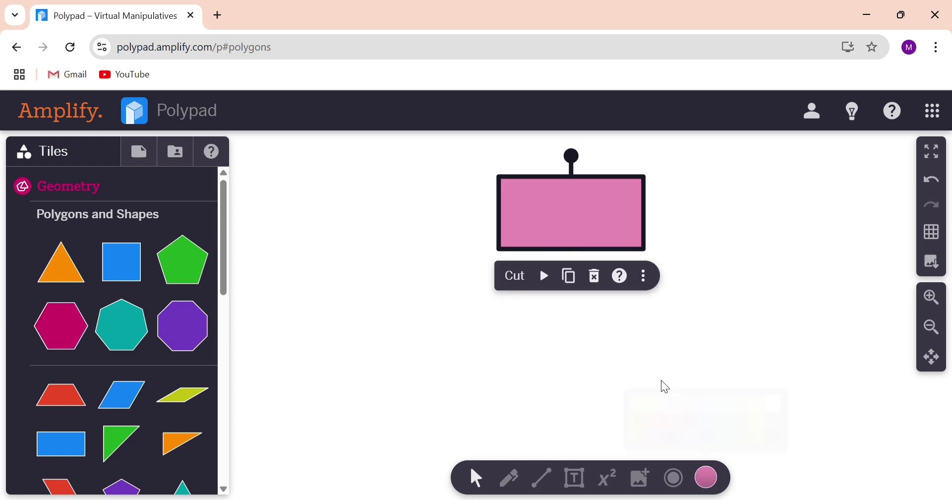
pyautogui.click(737, 237)
# Duplicate the pink rectangle twice and stack the copies edge to edge beneath it, forming a column of three.
pyautogui.click(572, 213)
pyautogui.hotkey('ctrl', 'c')
pyautogui.hotkey('ctrl', 'v')
pyautogui.click(571, 213)
pyautogui.click(614, 344)
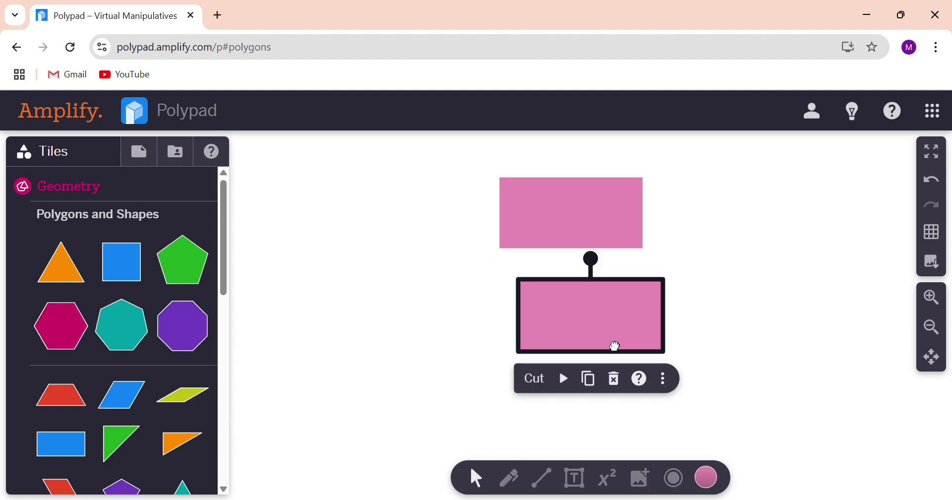
pyautogui.moveTo(614, 344); pyautogui.dragTo(581, 366)
pyautogui.hotkey('ctrl', 'c')
pyautogui.hotkey('ctrl', 'v')
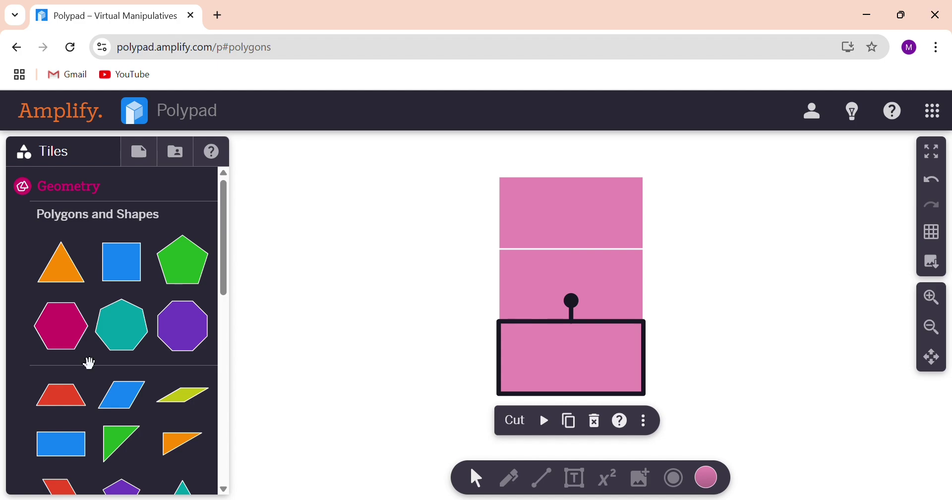
# Add an equilateral triangle, rotate it to point left and attach it to the middle rectangle's left edge.
pyautogui.moveTo(79, 297); pyautogui.dragTo(592, 308)
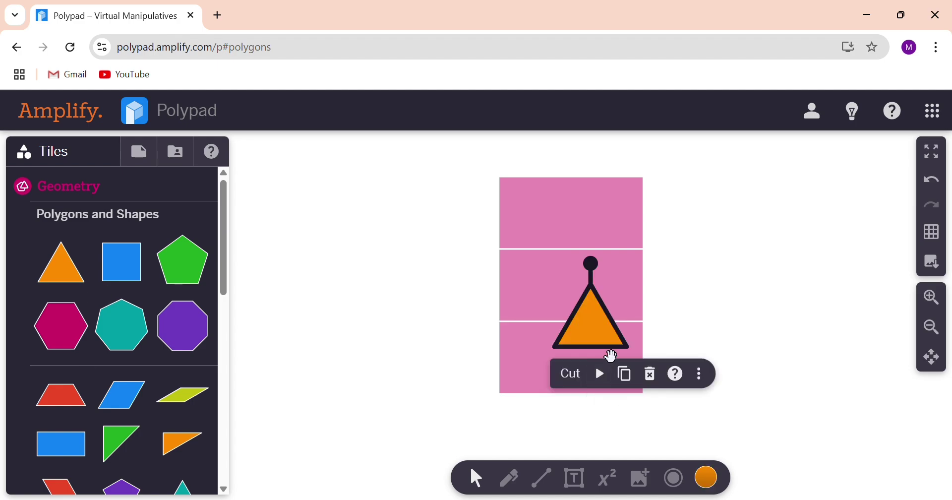
pyautogui.moveTo(605, 345); pyautogui.dragTo(479, 310)
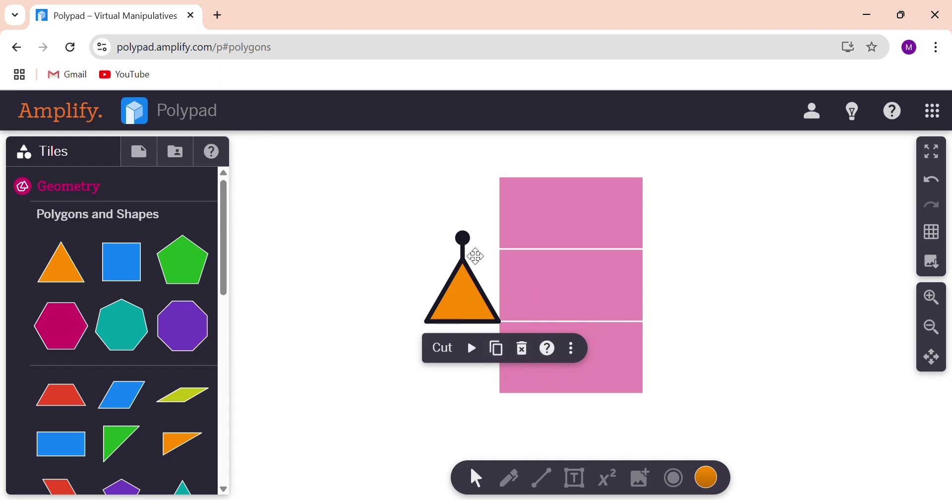
pyautogui.moveTo(464, 240); pyautogui.dragTo(429, 303)
pyautogui.click(816, 354)
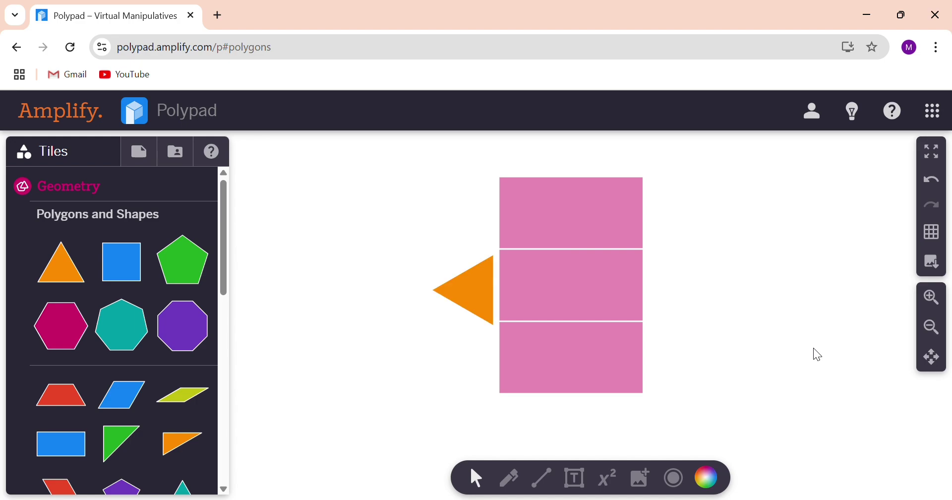
pyautogui.click(489, 312)
pyautogui.moveTo(492, 313); pyautogui.dragTo(498, 304)
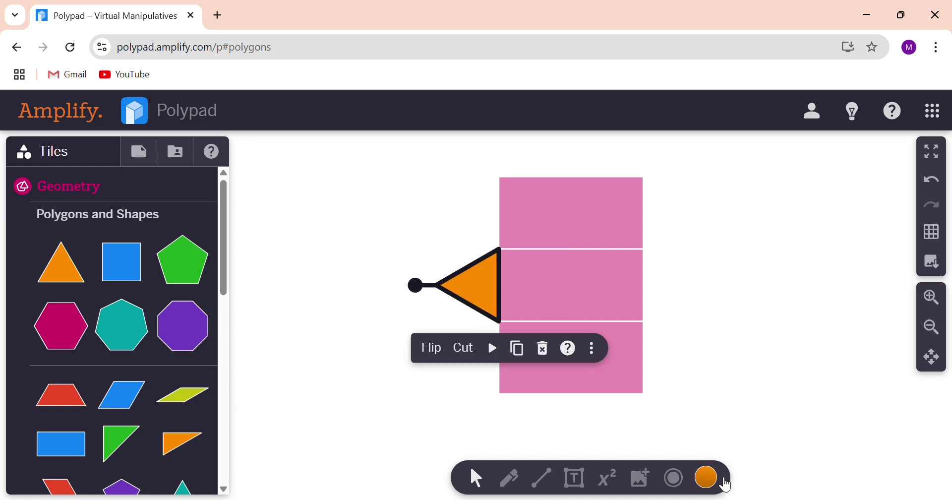
# Colour the triangle on the middle rectangle's left edge light purple.
pyautogui.click(714, 478)
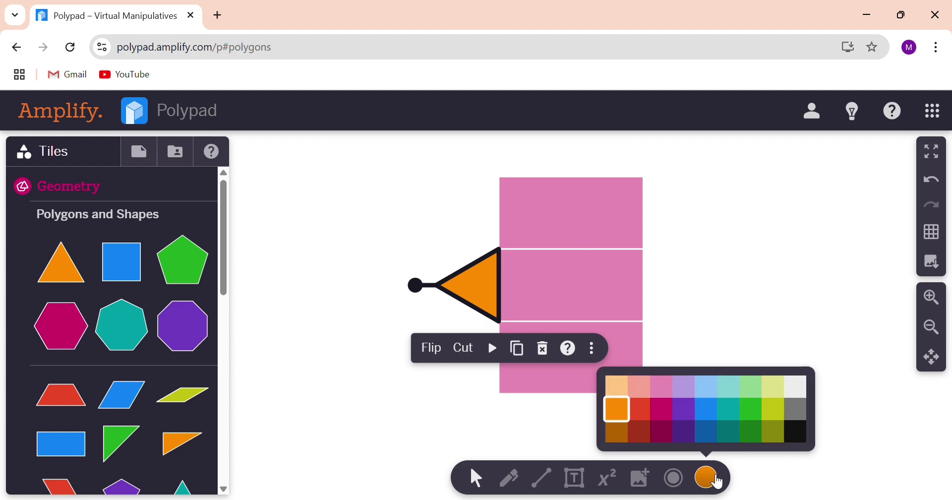
pyautogui.click(686, 392)
pyautogui.click(740, 243)
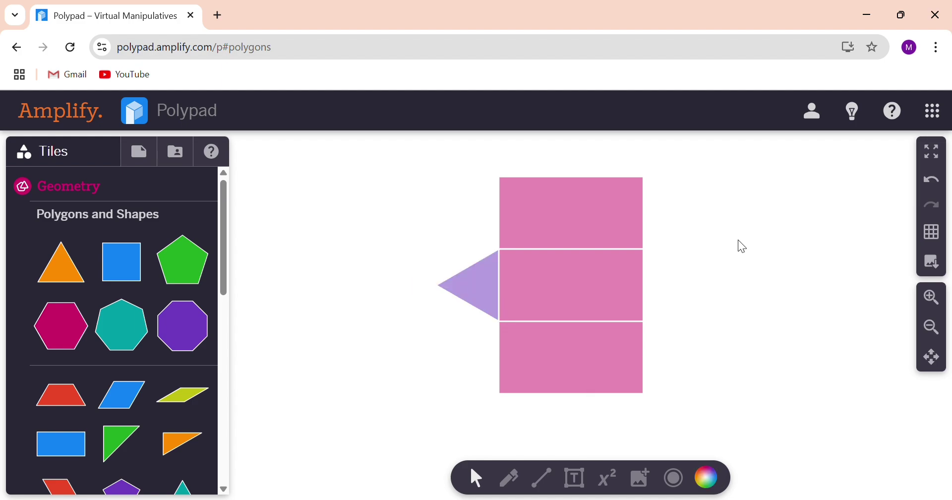
# Duplicate the light purple triangle, rotate the copy to point right and attach it to the middle rectangle's right edge.
pyautogui.click(493, 300)
pyautogui.hotkey('ctrl', 'c')
pyautogui.hotkey('ctrl', 'v')
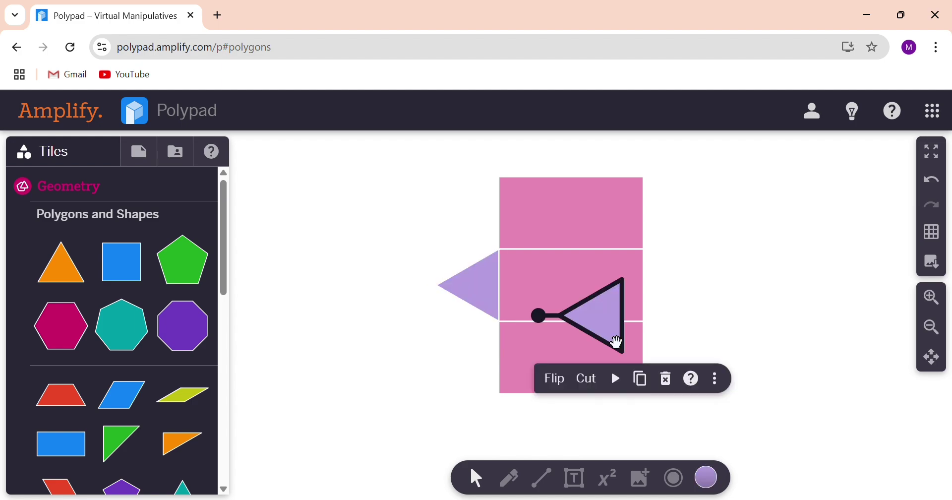
pyautogui.moveTo(540, 316); pyautogui.dragTo(692, 311)
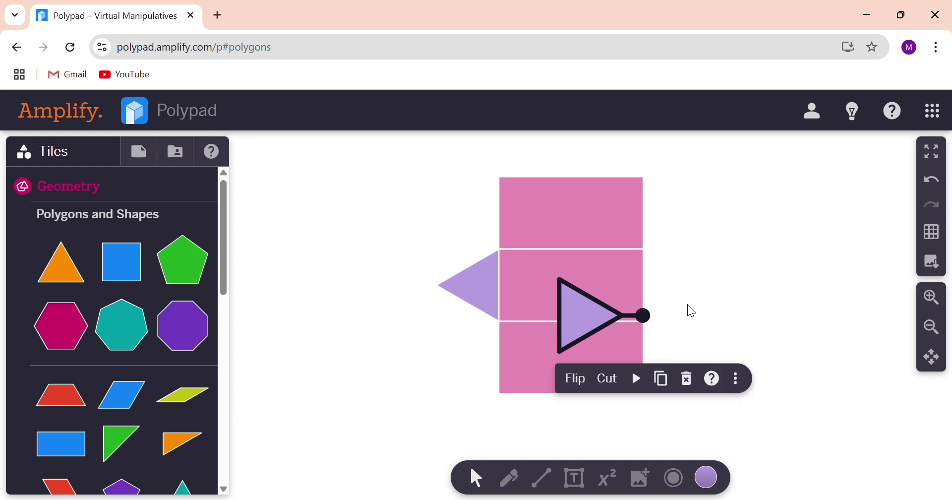
pyautogui.moveTo(598, 322); pyautogui.dragTo(682, 292)
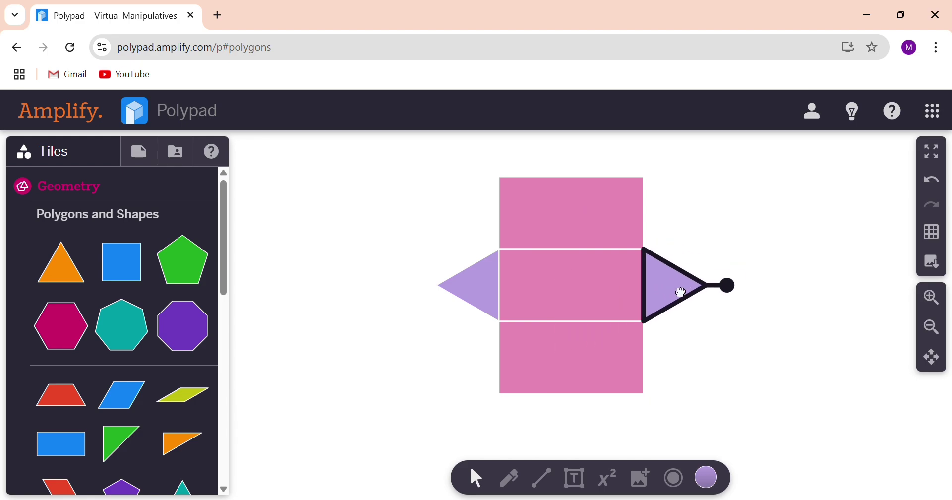
pyautogui.click(748, 318)
# Select all three rectangles and both triangles and fold the net into a closed triangular prism.
pyautogui.moveTo(420, 169); pyautogui.dragTo(716, 397)
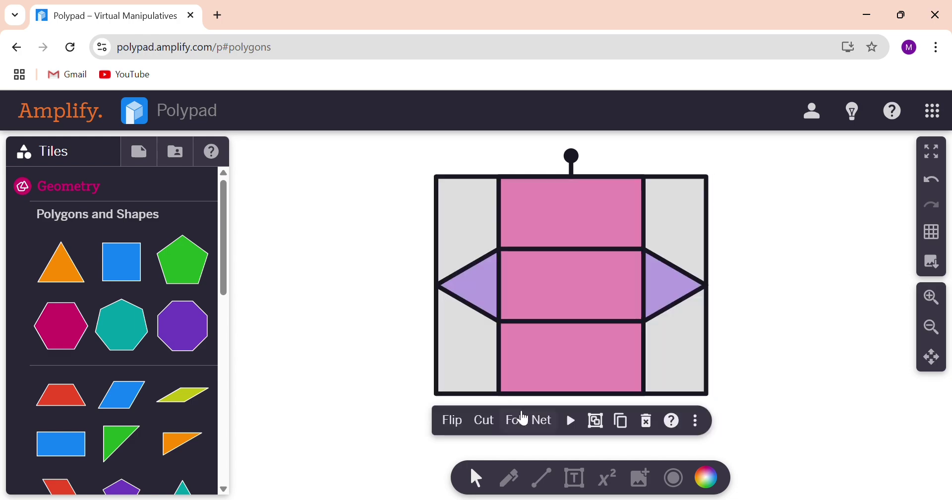
pyautogui.click(524, 419)
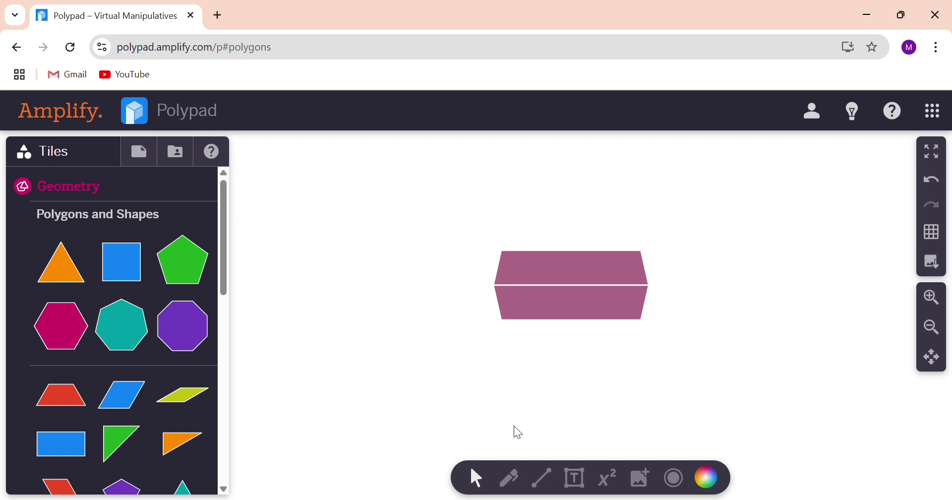
pyautogui.click(615, 321)
pyautogui.click(736, 247)
# Partly unfold the triangular prism and fold it completely closed again.
pyautogui.click(603, 296)
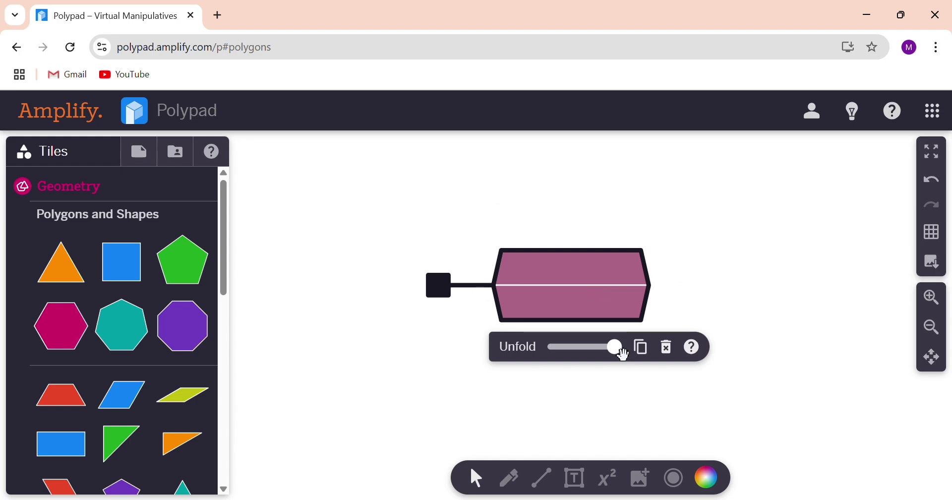
pyautogui.moveTo(625, 354)
pyautogui.mouseDown()
pyautogui.moveTo(599, 353)
pyautogui.moveTo(615, 351)
pyautogui.mouseUp()
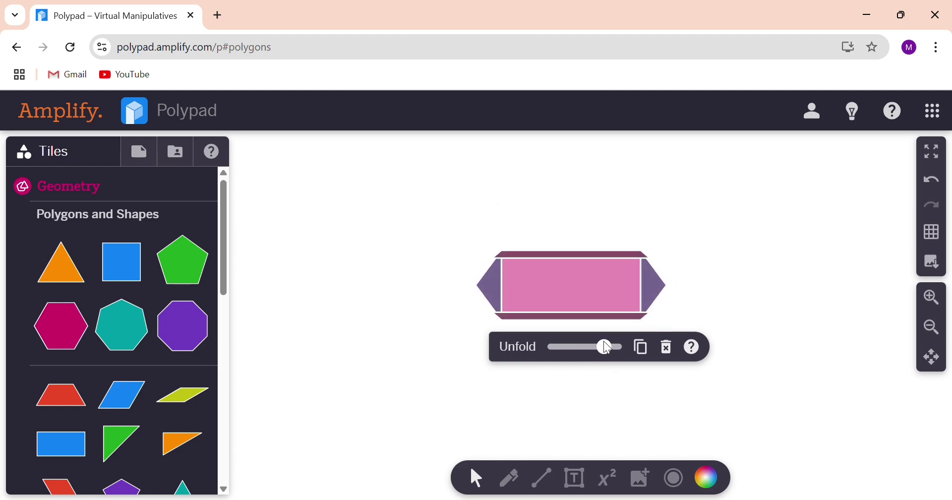
pyautogui.click(725, 267)
pyautogui.moveTo(623, 281)
pyautogui.mouseDown()
pyautogui.moveTo(617, 263)
pyautogui.moveTo(630, 228)
pyautogui.moveTo(657, 228)
pyautogui.moveTo(725, 258)
pyautogui.moveTo(694, 300)
pyautogui.moveTo(644, 304)
pyautogui.moveTo(621, 270)
pyautogui.moveTo(621, 230)
pyautogui.moveTo(620, 283)
pyautogui.moveTo(646, 315)
pyautogui.moveTo(721, 304)
pyautogui.moveTo(599, 323)
pyautogui.moveTo(504, 296)
pyautogui.moveTo(443, 261)
pyautogui.moveTo(391, 261)
pyautogui.moveTo(627, 276)
pyautogui.moveTo(620, 282)
pyautogui.mouseUp()
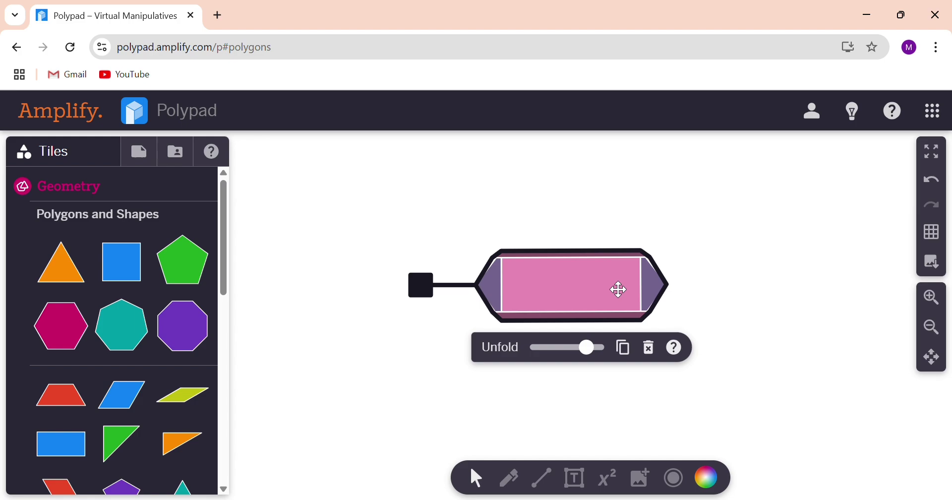
pyautogui.moveTo(587, 349); pyautogui.dragTo(620, 353)
pyautogui.click(716, 276)
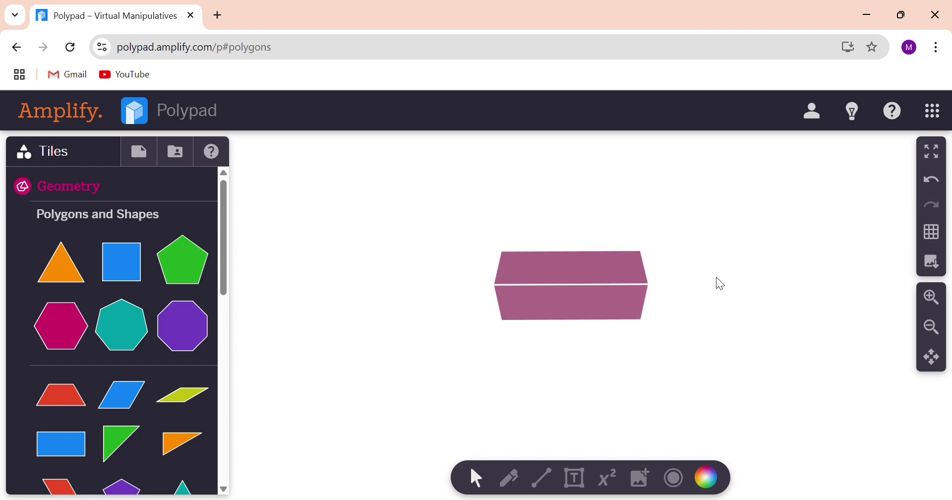
# Rotate the closed triangular prism in 3D to examine its triangular ends and rectangular side faces.
pyautogui.moveTo(604, 296); pyautogui.dragTo(688, 198)
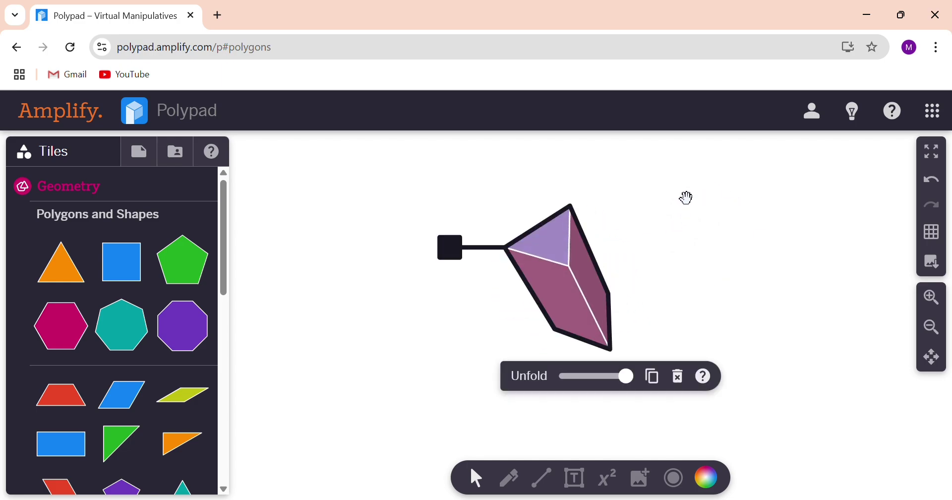
pyautogui.moveTo(464, 249); pyautogui.dragTo(448, 238)
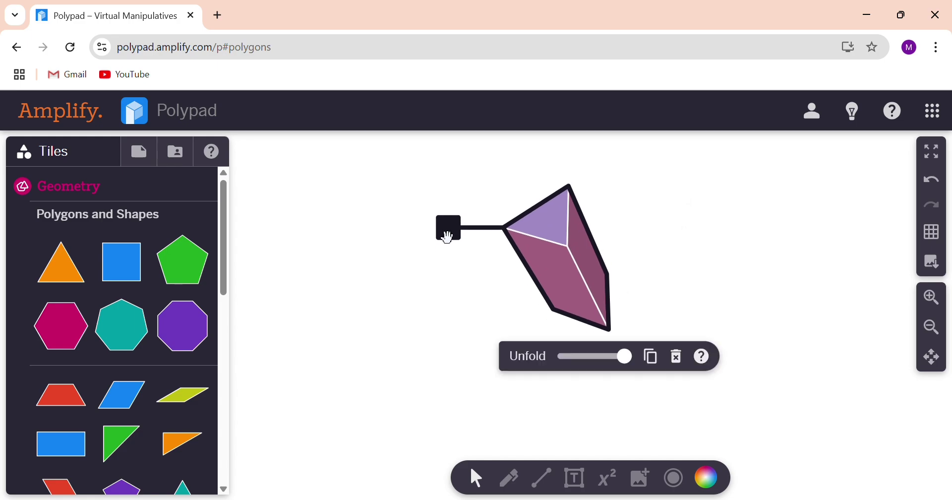
pyautogui.moveTo(591, 317)
pyautogui.mouseDown()
pyautogui.moveTo(595, 333)
pyautogui.moveTo(576, 334)
pyautogui.moveTo(593, 304)
pyautogui.mouseUp()
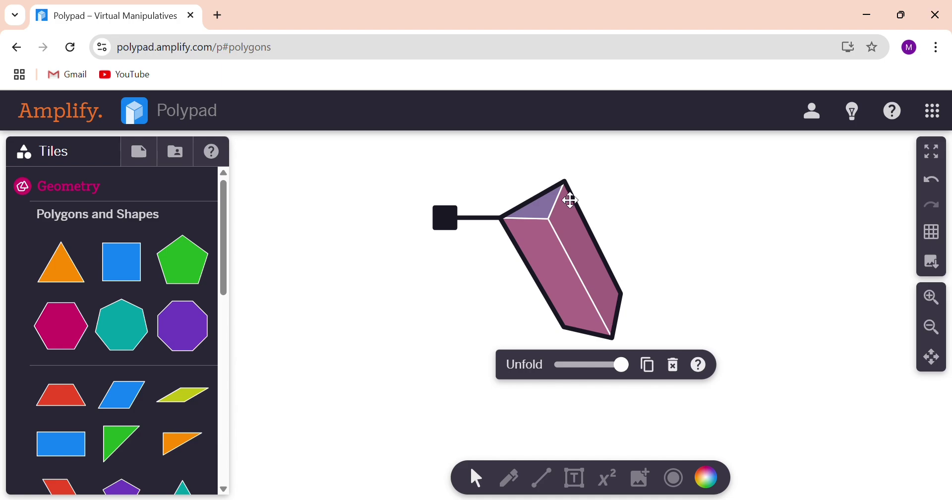
pyautogui.click(635, 229)
pyautogui.click(562, 258)
pyautogui.moveTo(620, 365)
pyautogui.mouseDown()
pyautogui.moveTo(611, 371)
pyautogui.moveTo(622, 365)
pyautogui.mouseUp()
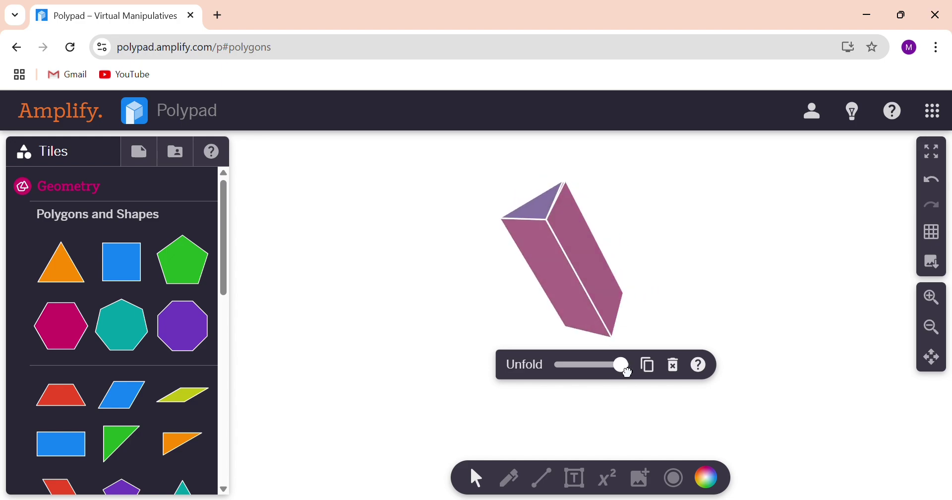
pyautogui.click(710, 266)
pyautogui.moveTo(570, 190); pyautogui.dragTo(665, 282)
# Unfold the triangular prism completely into its flat net and shift the net slightly down the canvas.
pyautogui.moveTo(611, 326); pyautogui.dragTo(542, 332)
pyautogui.click(720, 381)
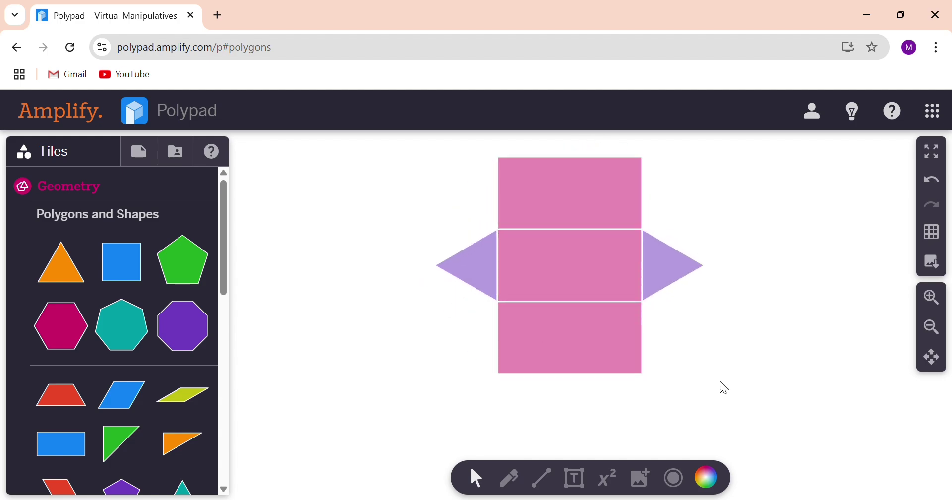
pyautogui.moveTo(609, 308); pyautogui.dragTo(606, 327)
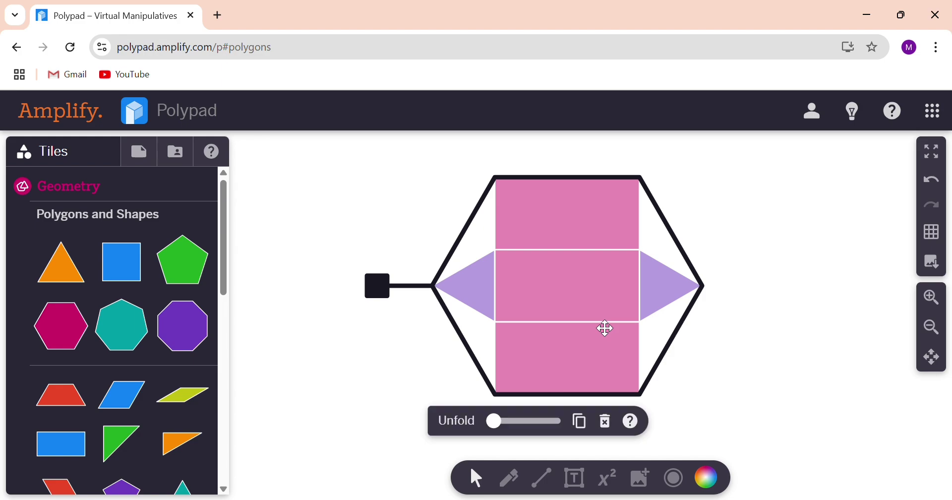
pyautogui.click(750, 323)
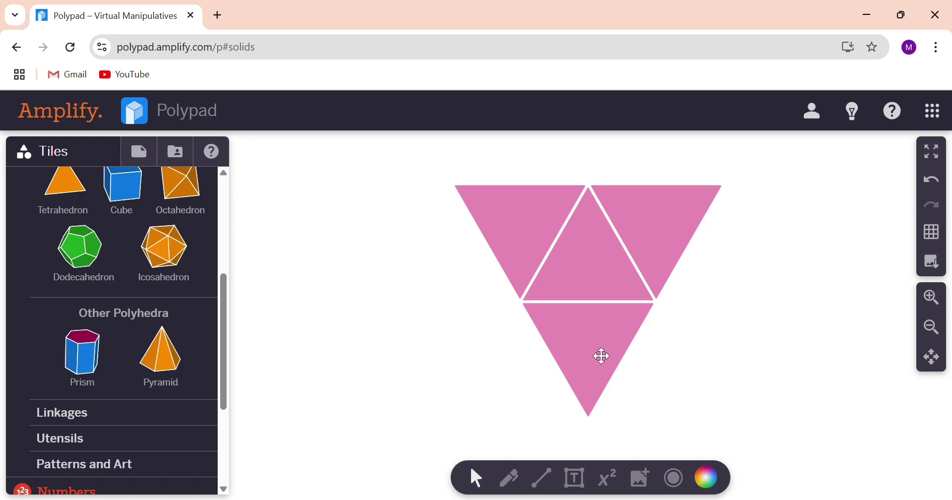
# Fold the pink net of four triangles partway towards a tetrahedron.
pyautogui.click(577, 306)
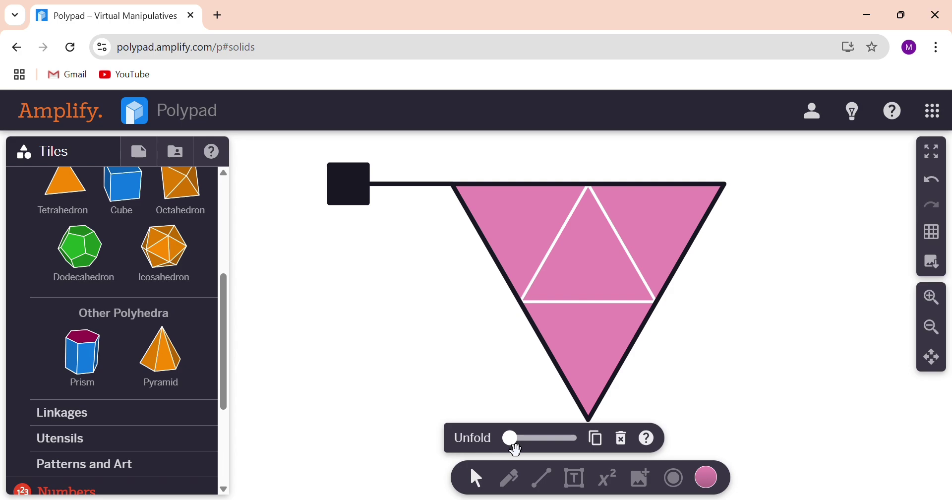
pyautogui.moveTo(516, 450); pyautogui.dragTo(563, 455)
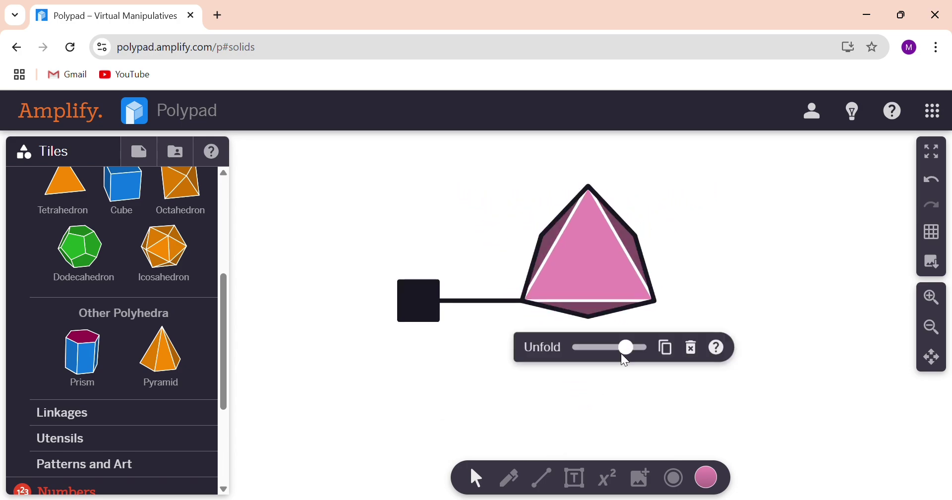
pyautogui.click(697, 280)
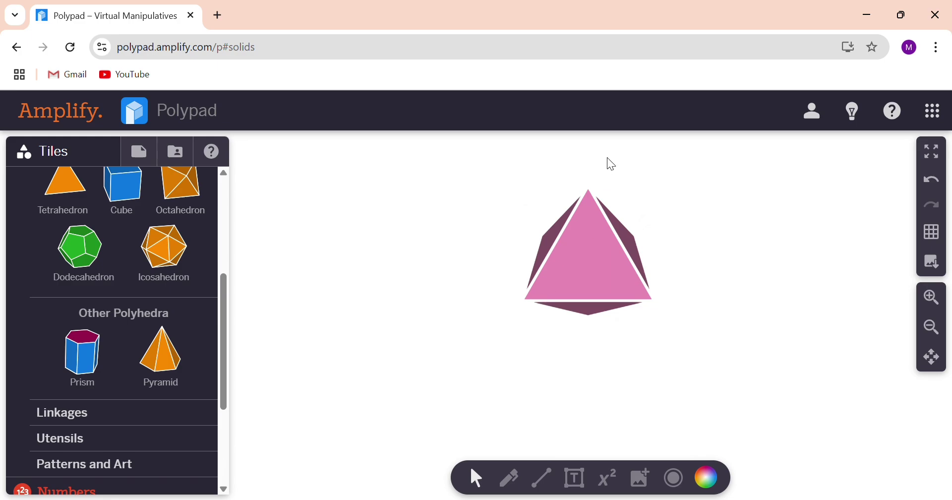
pyautogui.click(578, 299)
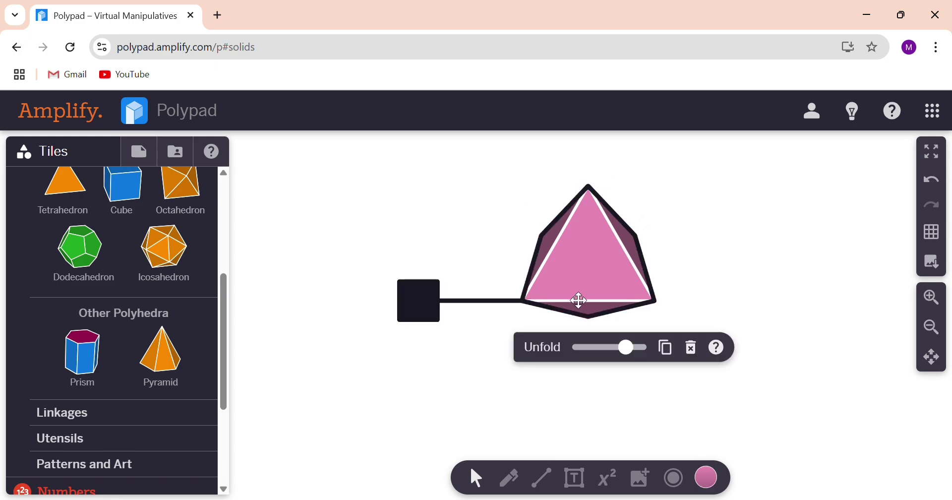
pyautogui.click(693, 248)
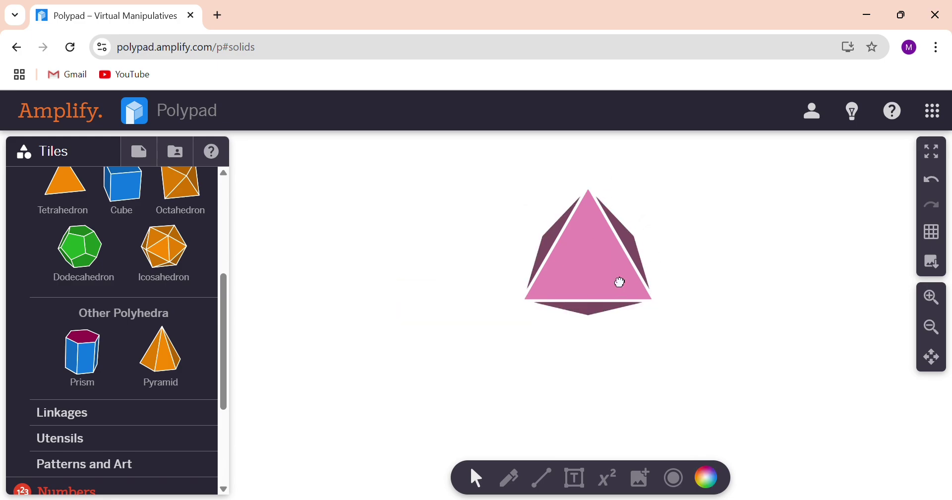
# Rotate the partly folded tetrahedron in 3D and fold it completely closed.
pyautogui.moveTo(619, 281); pyautogui.dragTo(612, 200)
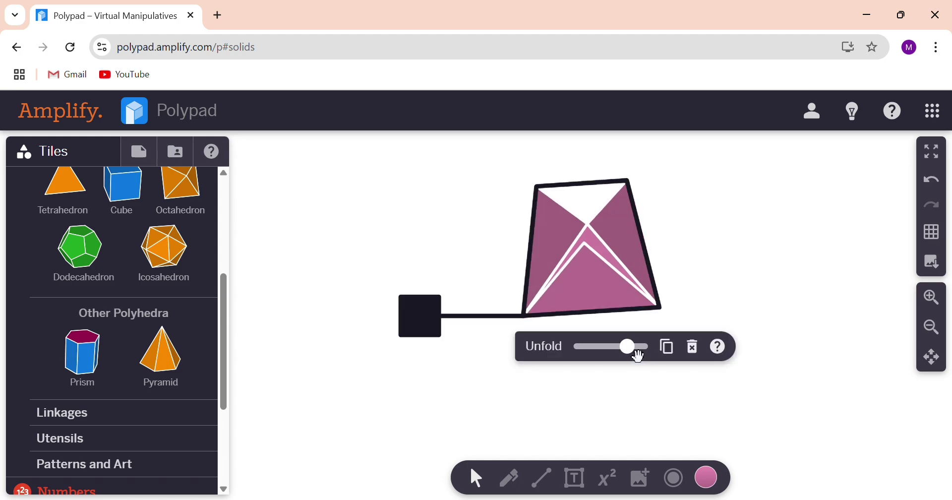
pyautogui.moveTo(640, 358); pyautogui.dragTo(650, 358)
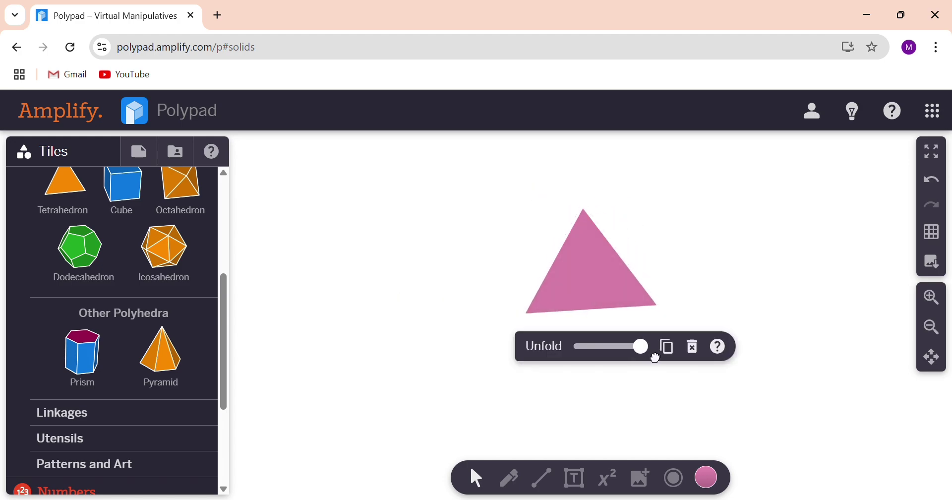
pyautogui.click(701, 246)
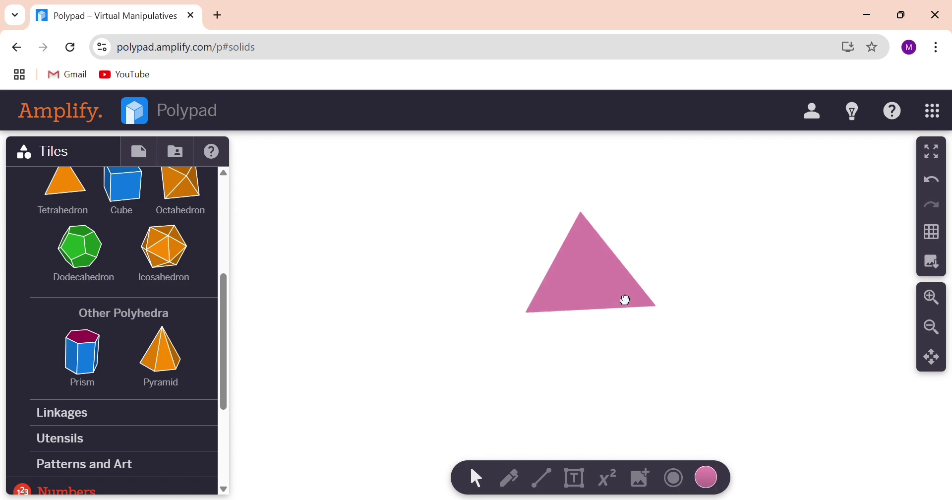
# Rotate the closed tetrahedron in 3D to examine its triangular faces.
pyautogui.moveTo(625, 300); pyautogui.dragTo(491, 189)
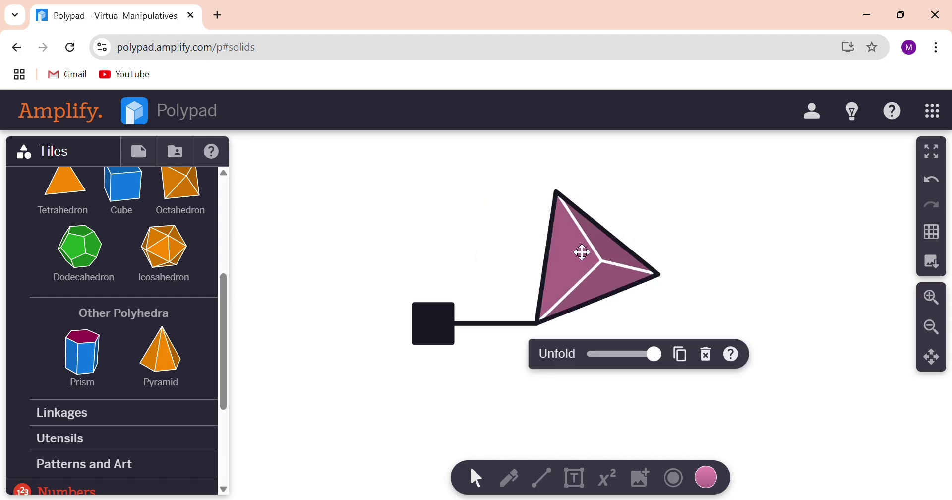
pyautogui.moveTo(583, 253); pyautogui.dragTo(565, 266)
pyautogui.click(566, 258)
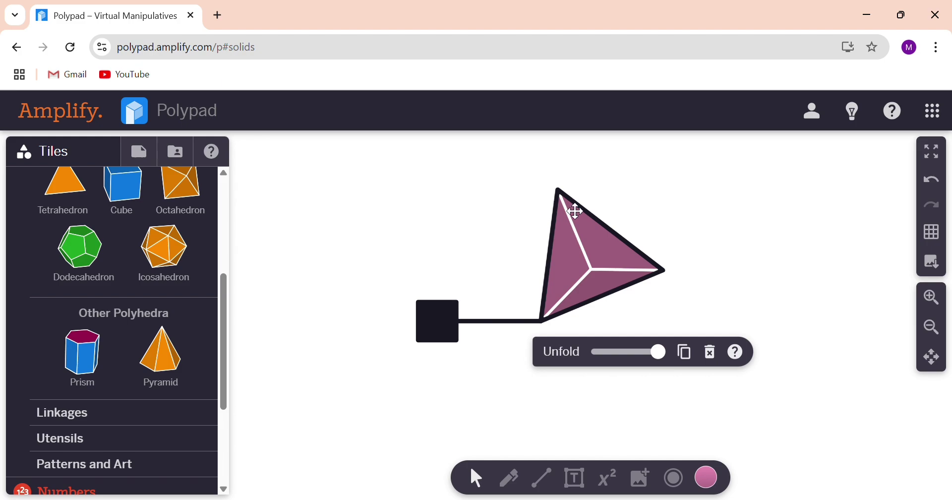
pyautogui.click(630, 407)
# Turn the tetrahedron to another viewing angle and unfold it completely into its flat net.
pyautogui.moveTo(617, 272); pyautogui.dragTo(608, 196)
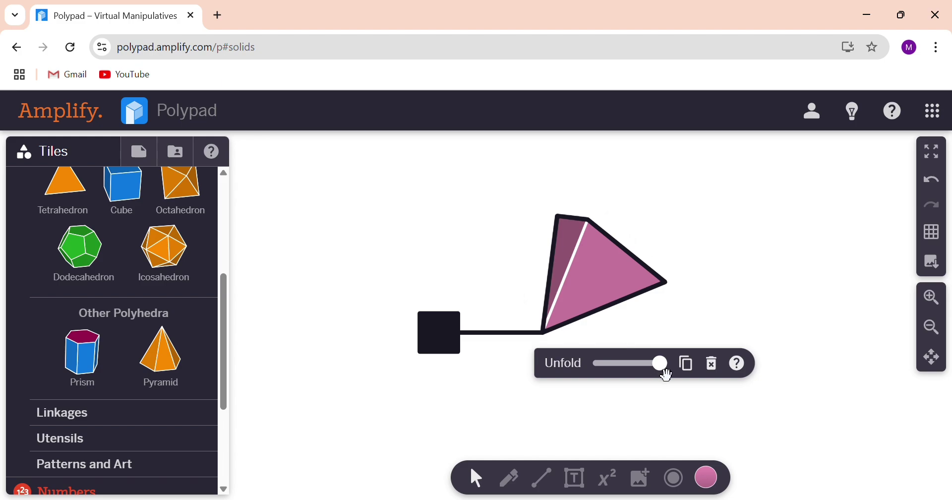
pyautogui.moveTo(669, 373); pyautogui.dragTo(602, 377)
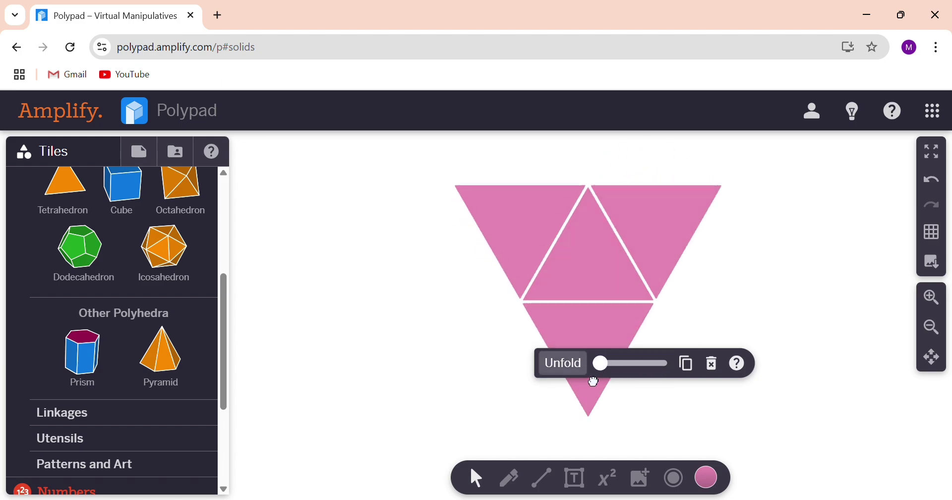
pyautogui.click(739, 322)
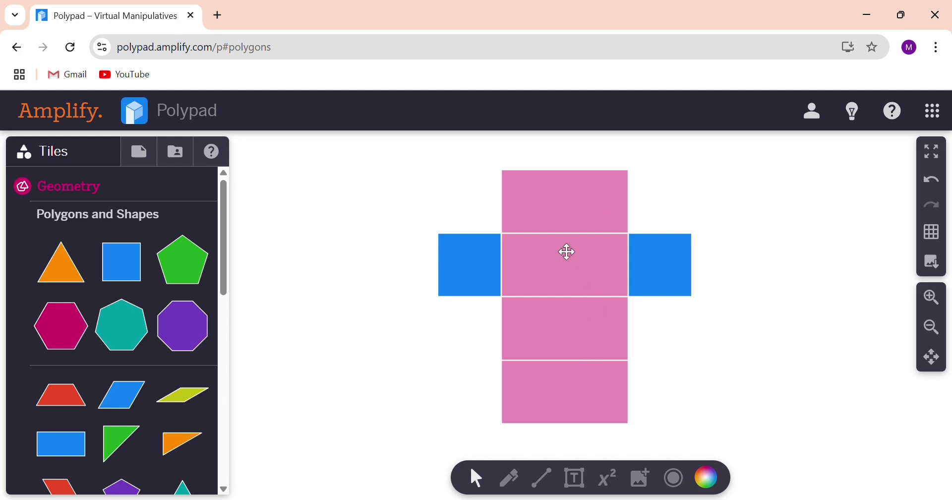
# Fold the net of four pink rectangles and two blue squares into a closed cuboid.
pyautogui.click(560, 213)
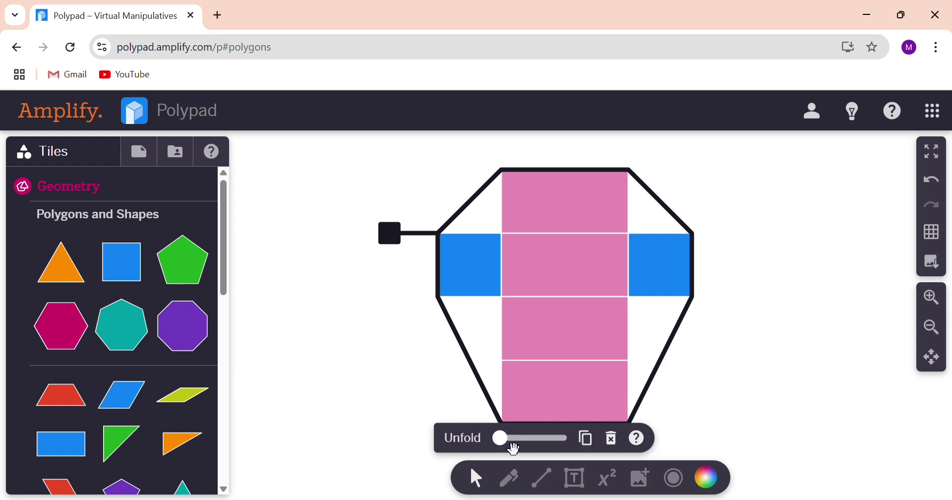
pyautogui.moveTo(513, 447); pyautogui.dragTo(574, 452)
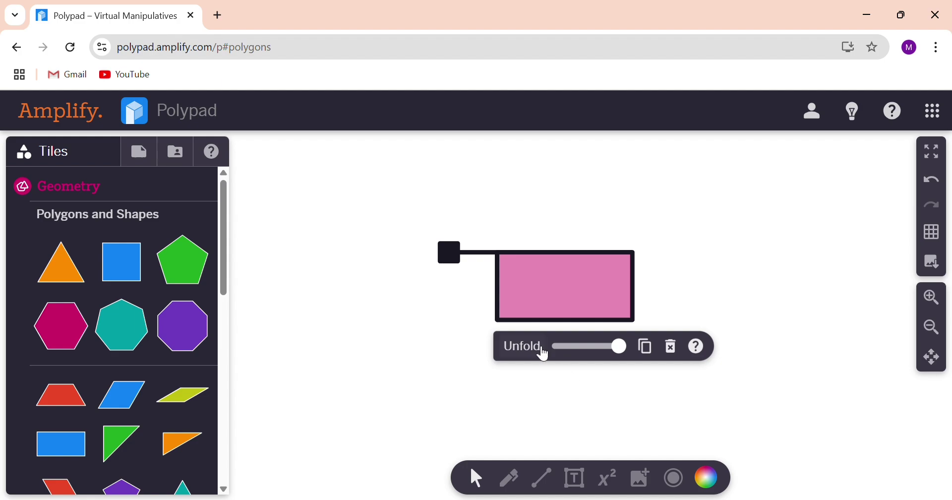
pyautogui.click(595, 397)
# Rotate the closed cuboid to examine its faces and unfold it completely into its flat net.
pyautogui.click(573, 316)
pyautogui.click(673, 279)
pyautogui.moveTo(555, 288)
pyautogui.mouseDown()
pyautogui.moveTo(551, 323)
pyautogui.moveTo(585, 353)
pyautogui.moveTo(619, 345)
pyautogui.moveTo(645, 329)
pyautogui.moveTo(659, 282)
pyautogui.moveTo(646, 236)
pyautogui.moveTo(561, 211)
pyautogui.moveTo(511, 249)
pyautogui.moveTo(502, 293)
pyautogui.moveTo(530, 334)
pyautogui.moveTo(578, 355)
pyautogui.moveTo(645, 341)
pyautogui.moveTo(523, 400)
pyautogui.moveTo(432, 341)
pyautogui.moveTo(511, 220)
pyautogui.moveTo(553, 236)
pyautogui.moveTo(555, 297)
pyautogui.moveTo(640, 296)
pyautogui.moveTo(571, 301)
pyautogui.moveTo(506, 291)
pyautogui.moveTo(521, 297)
pyautogui.moveTo(523, 340)
pyautogui.moveTo(535, 340)
pyautogui.moveTo(553, 252)
pyautogui.moveTo(476, 246)
pyautogui.moveTo(466, 274)
pyautogui.moveTo(493, 183)
pyautogui.moveTo(438, 166)
pyautogui.moveTo(402, 130)
pyautogui.moveTo(474, 130)
pyautogui.moveTo(561, 215)
pyautogui.moveTo(591, 278)
pyautogui.moveTo(586, 332)
pyautogui.moveTo(489, 400)
pyautogui.moveTo(397, 290)
pyautogui.moveTo(593, 202)
pyautogui.moveTo(642, 259)
pyautogui.moveTo(590, 366)
pyautogui.moveTo(544, 338)
pyautogui.moveTo(578, 298)
pyautogui.moveTo(559, 294)
pyautogui.mouseUp()
pyautogui.moveTo(626, 365); pyautogui.dragTo(536, 365)
pyautogui.click(731, 332)
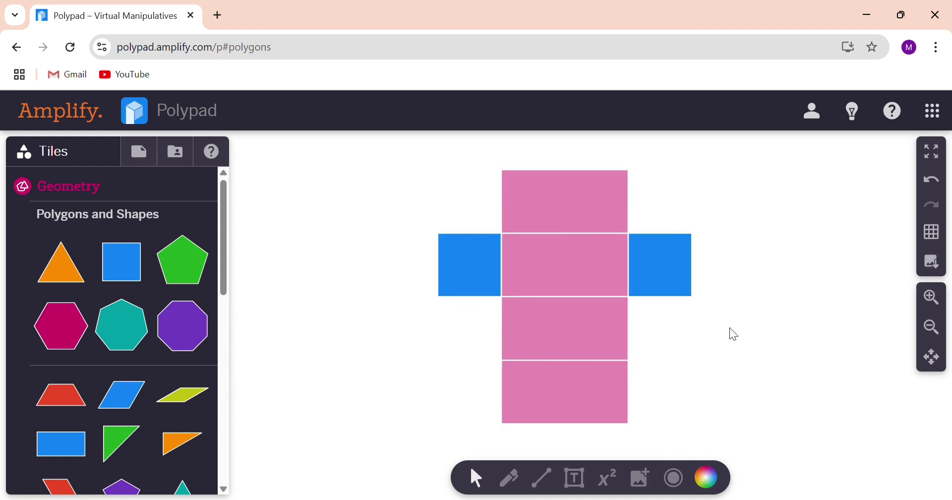
# Move the flat cuboid net to the left part of the canvas, freeing space beside it.
pyautogui.click(597, 274)
pyautogui.moveTo(597, 274); pyautogui.dragTo(460, 276)
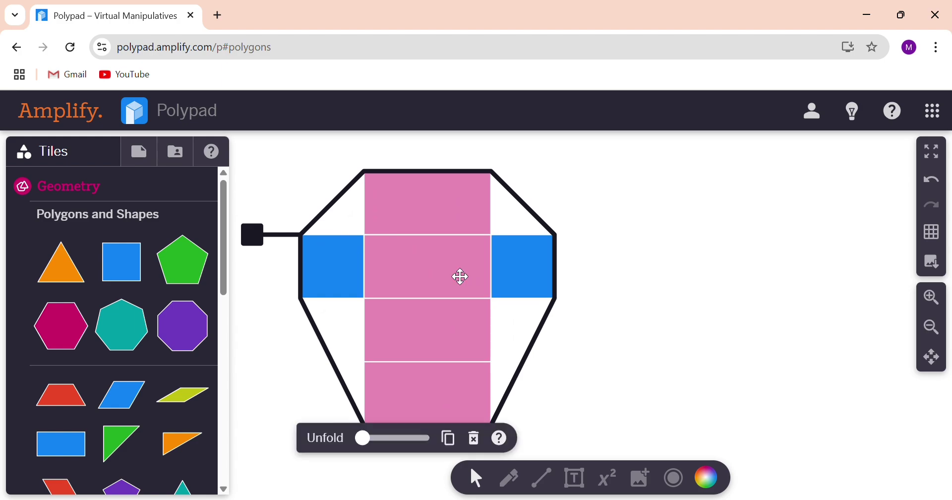
pyautogui.click(620, 330)
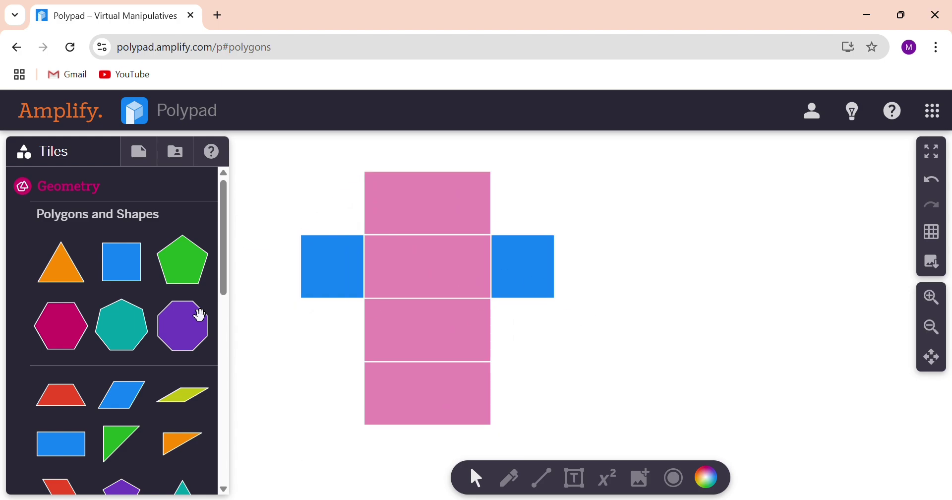
# Place a blue square beside the pink net, then stack two blue rectangles with the square against the lower rectangle's left edge.
pyautogui.click(131, 278)
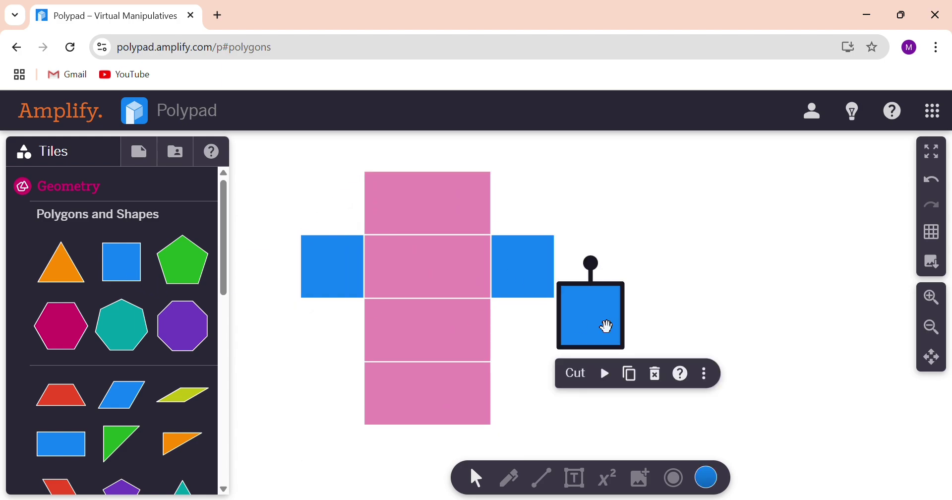
pyautogui.moveTo(606, 326); pyautogui.dragTo(670, 249)
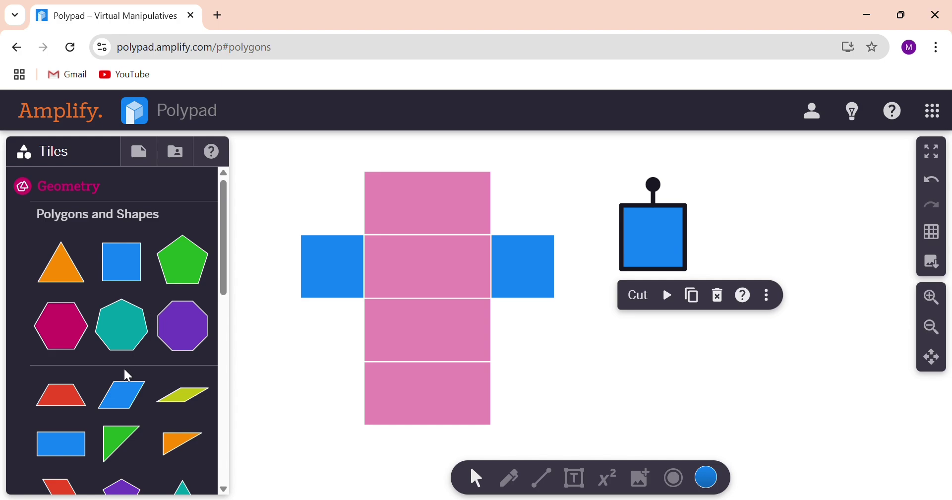
pyautogui.click(55, 452)
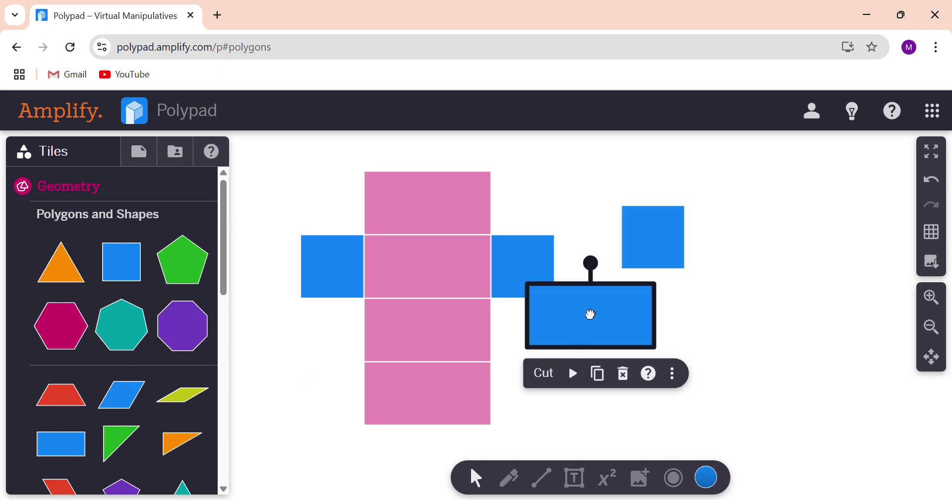
pyautogui.moveTo(591, 315); pyautogui.dragTo(753, 176)
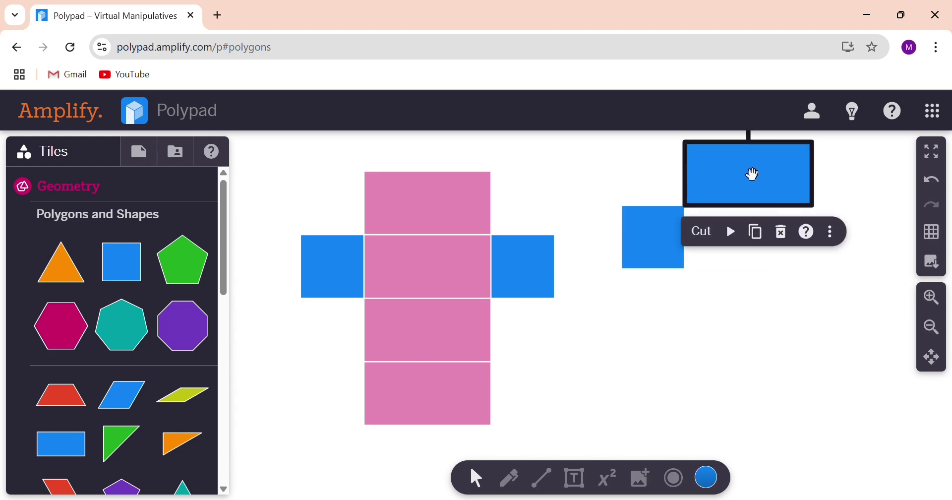
pyautogui.click(62, 449)
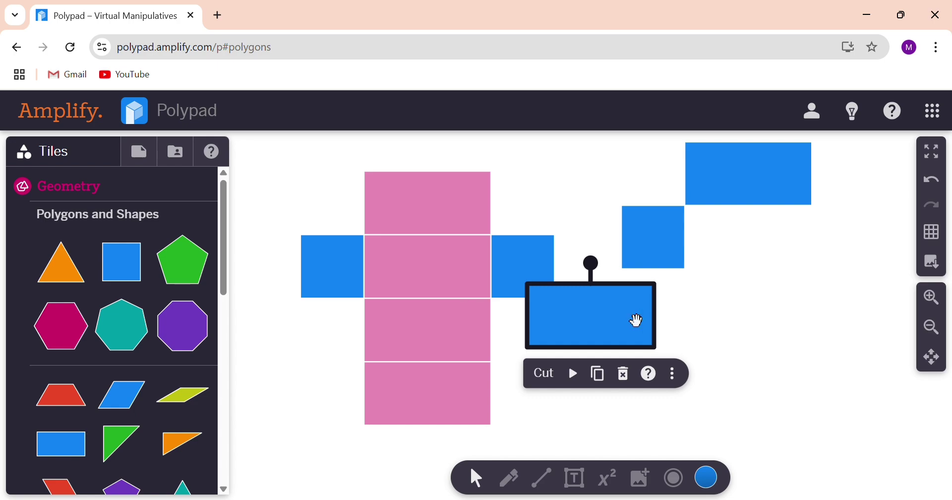
pyautogui.moveTo(637, 321); pyautogui.dragTo(789, 246)
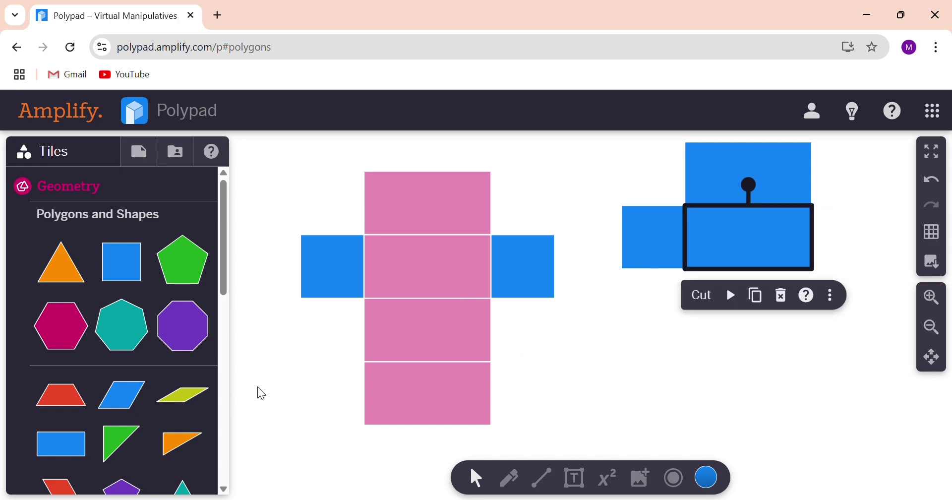
# Extend the stack downward with two more blue rectangles and attach a second square to the top rectangle's right edge.
pyautogui.click(59, 449)
pyautogui.moveTo(627, 340); pyautogui.dragTo(788, 332)
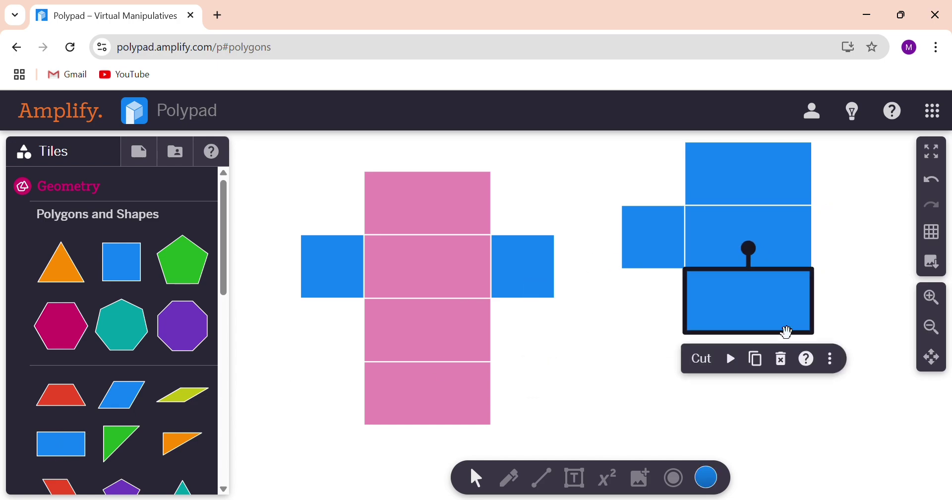
pyautogui.click(71, 453)
pyautogui.moveTo(573, 343); pyautogui.dragTo(731, 390)
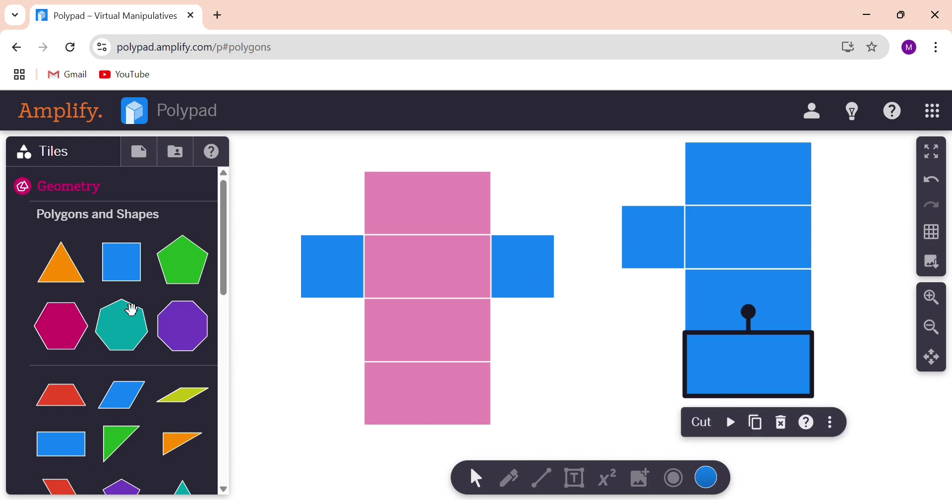
pyautogui.click(133, 280)
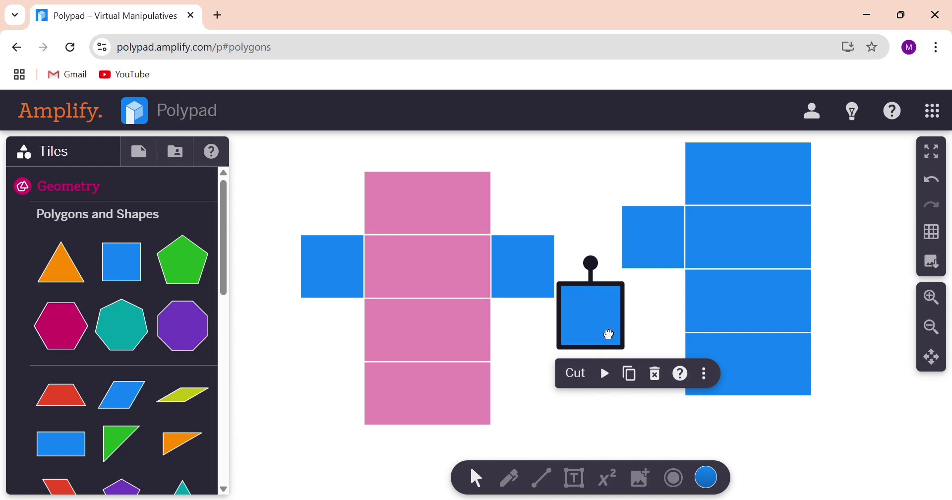
pyautogui.moveTo(611, 334); pyautogui.dragTo(866, 195)
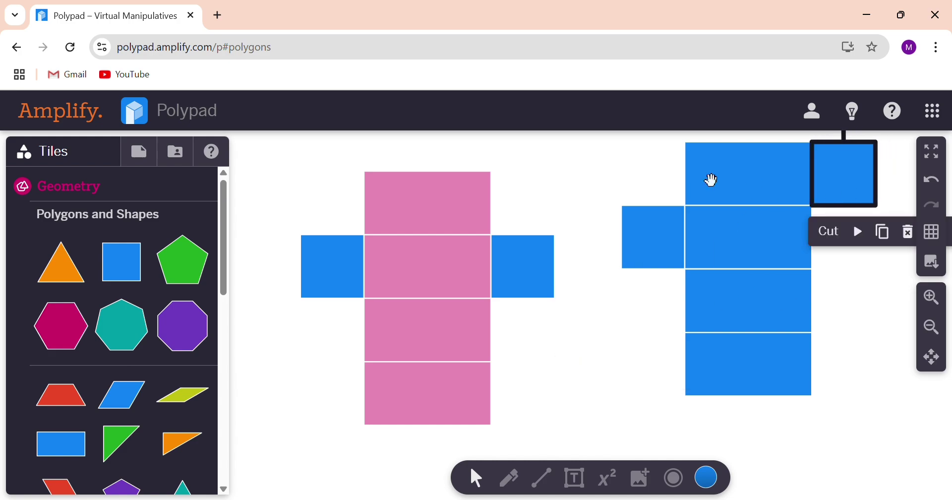
pyautogui.click(663, 181)
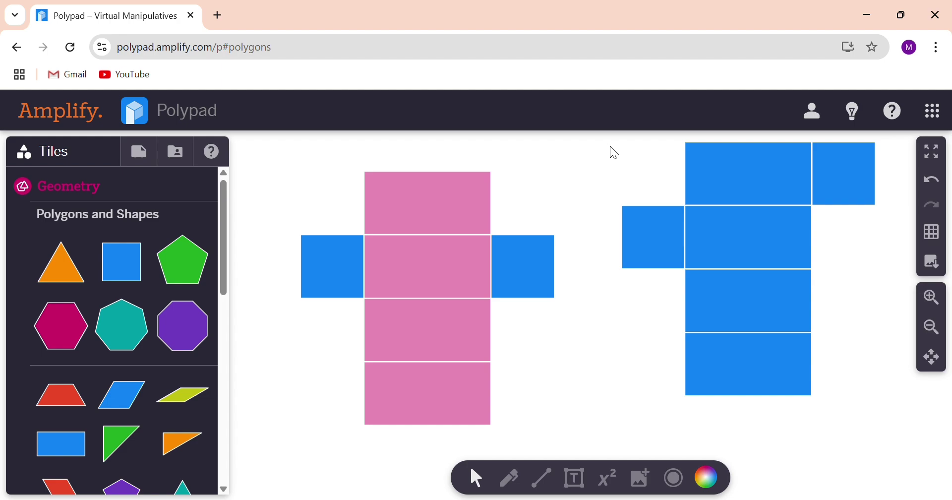
# Fold the net of four blue rectangles and two offset squares into a closed cuboid and rotate it.
pyautogui.moveTo(615, 142); pyautogui.dragTo(876, 399)
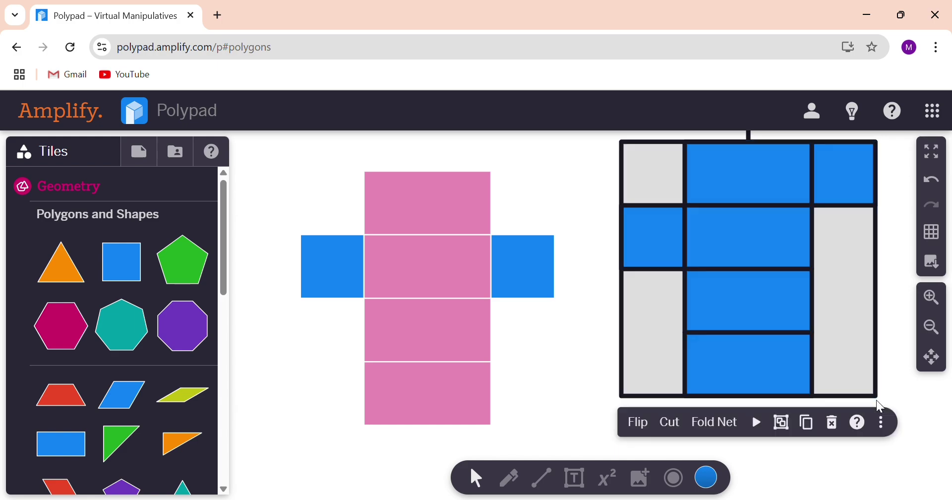
pyautogui.click(714, 423)
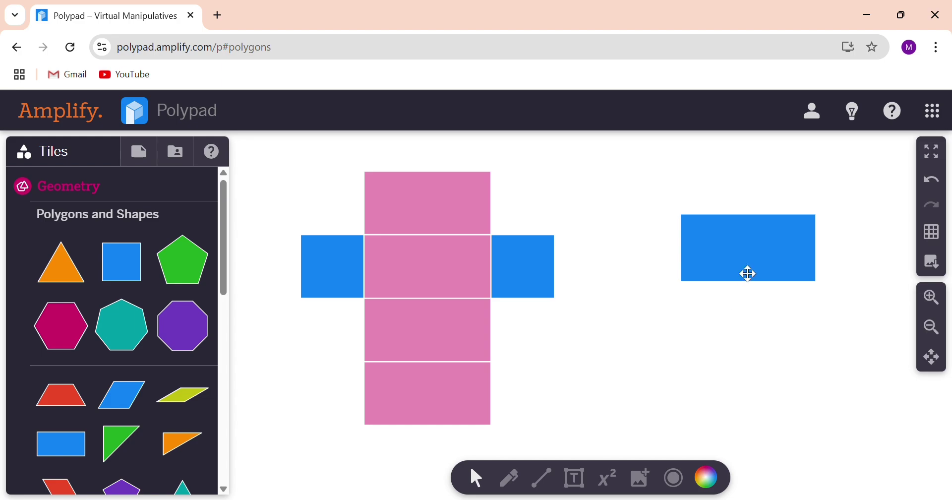
pyautogui.moveTo(749, 274)
pyautogui.mouseDown()
pyautogui.moveTo(734, 291)
pyautogui.moveTo(740, 313)
pyautogui.moveTo(840, 405)
pyautogui.moveTo(866, 283)
pyautogui.moveTo(814, 168)
pyautogui.moveTo(848, 164)
pyautogui.moveTo(878, 194)
pyautogui.moveTo(844, 299)
pyautogui.moveTo(728, 357)
pyautogui.moveTo(653, 306)
pyautogui.moveTo(686, 232)
pyautogui.moveTo(760, 240)
pyautogui.moveTo(750, 259)
pyautogui.mouseUp()
# Unfold the blue cuboid completely into its flat net and shift the net slightly down and left.
pyautogui.moveTo(812, 322); pyautogui.dragTo(737, 332)
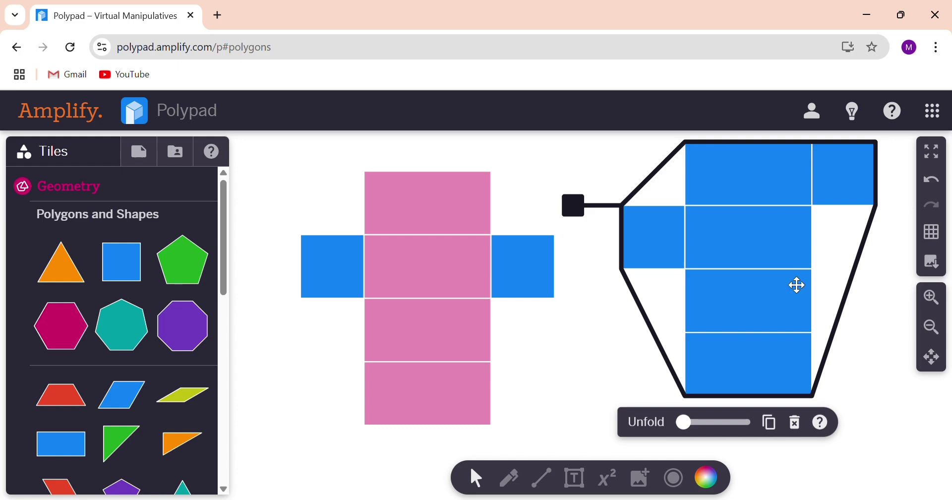
pyautogui.click(874, 346)
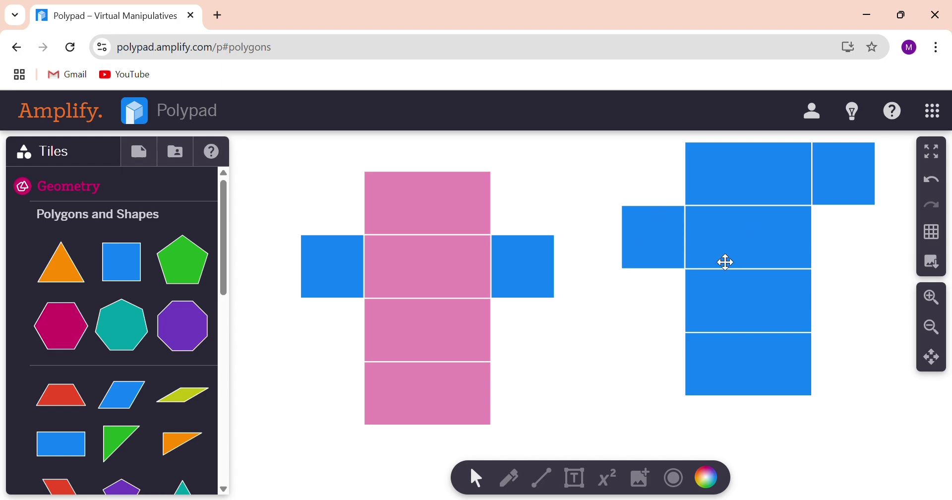
pyautogui.moveTo(761, 217); pyautogui.dragTo(747, 248)
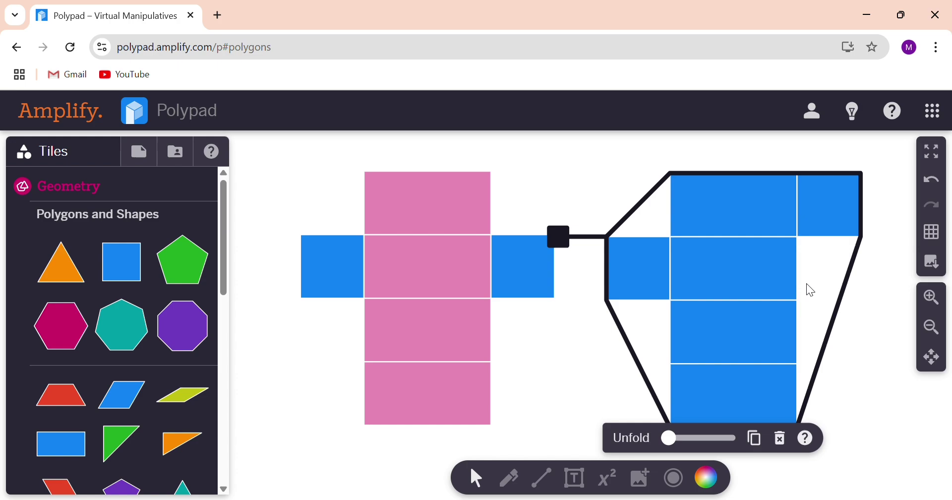
pyautogui.click(859, 353)
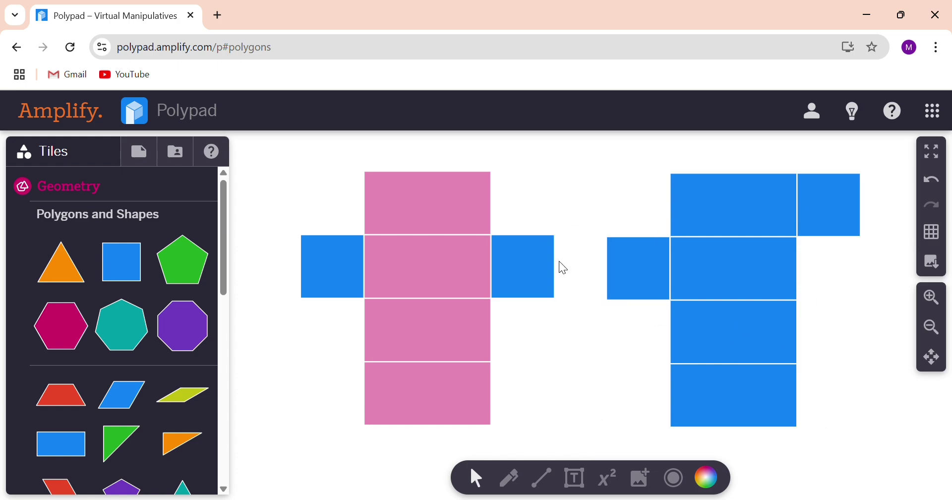